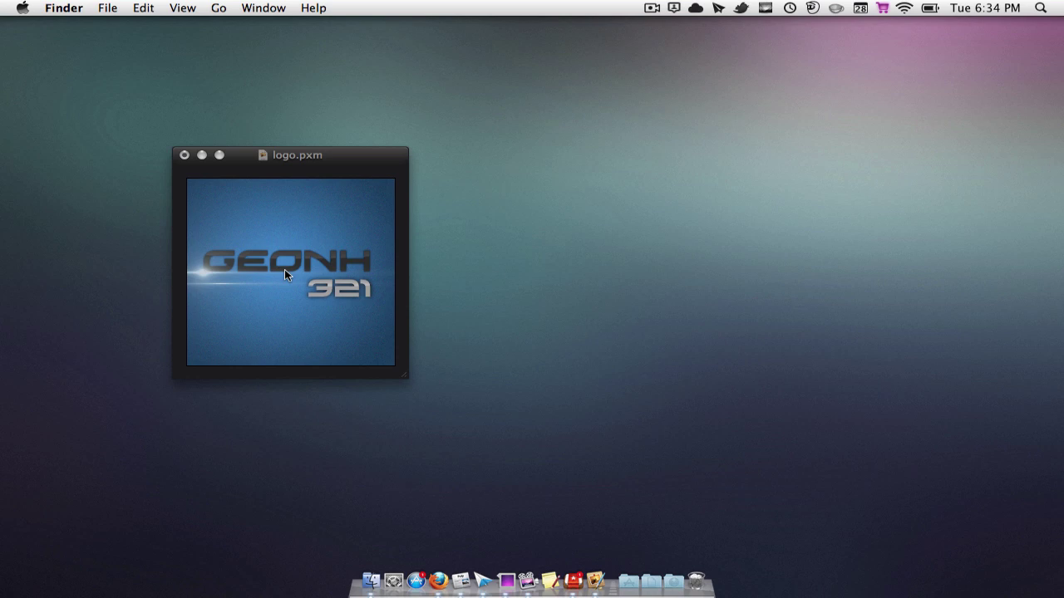
- Create a new 250 x 250 pixel document at 72 pixels/inch and place its window beside logo.pxm
click(324, 156)
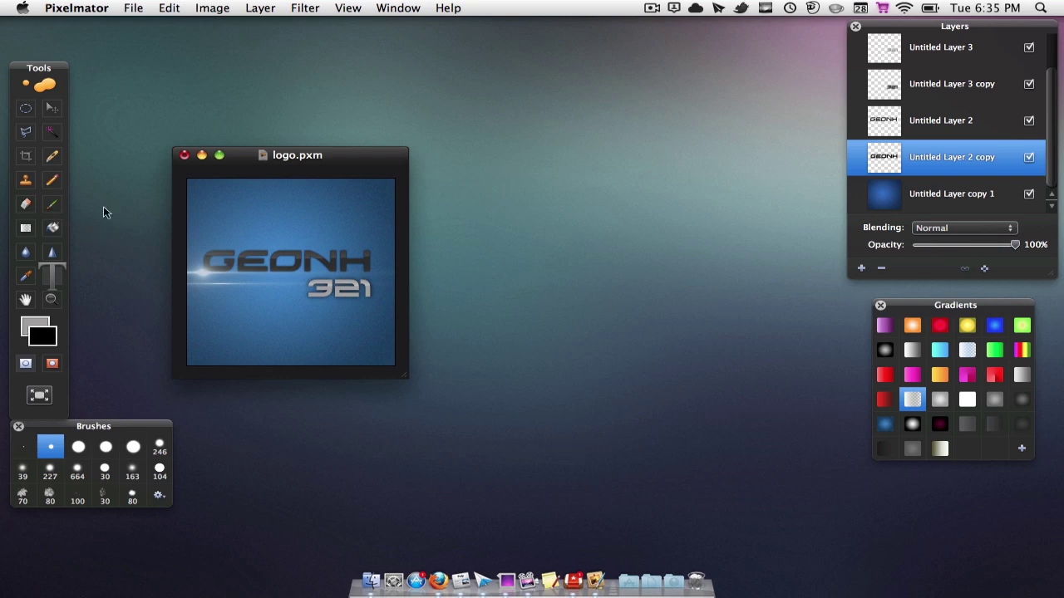
click(141, 10)
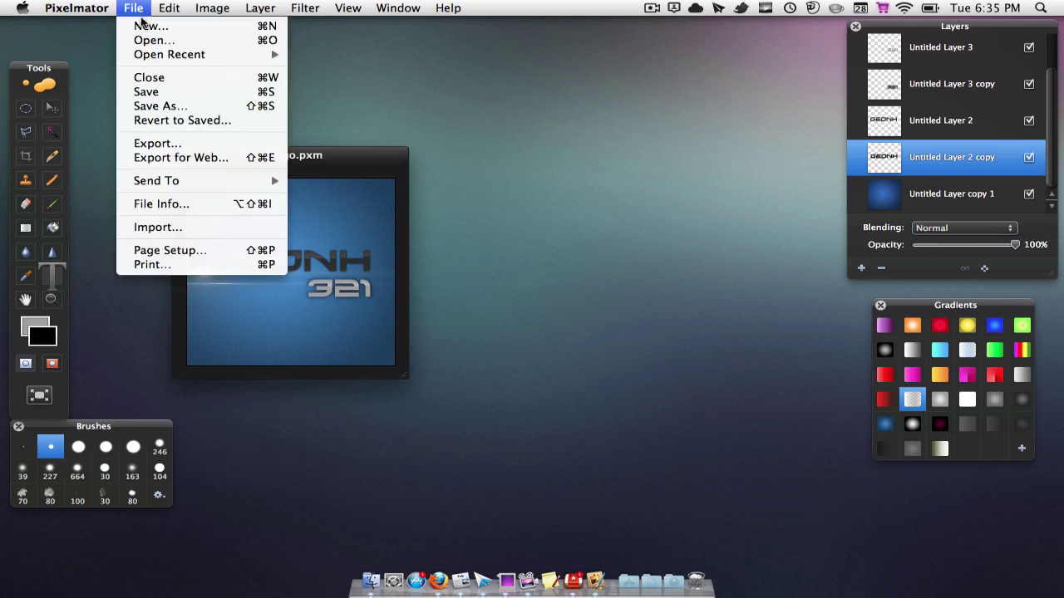
click(143, 24)
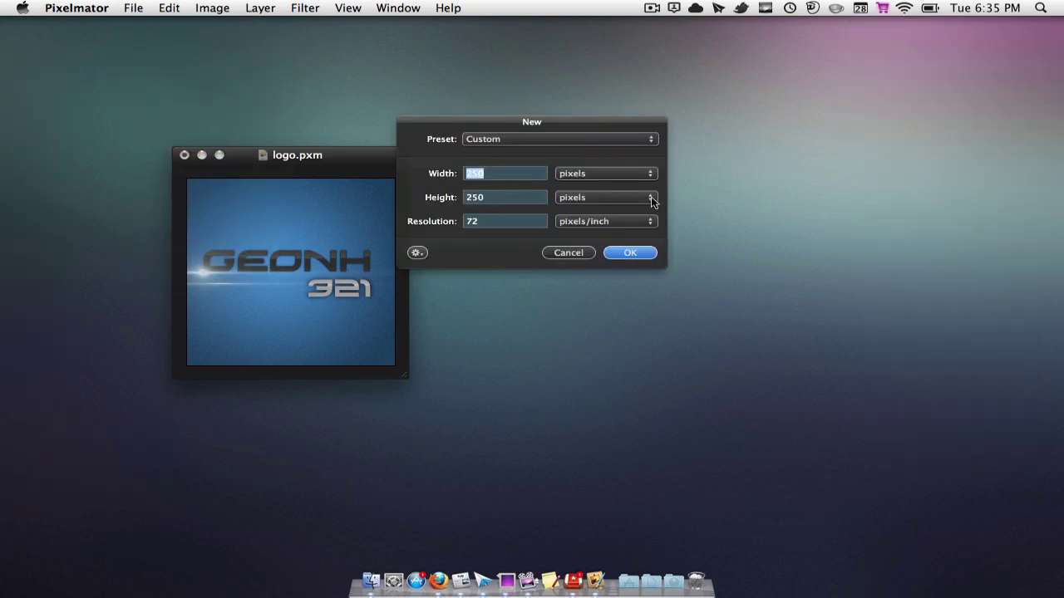
key(Return)
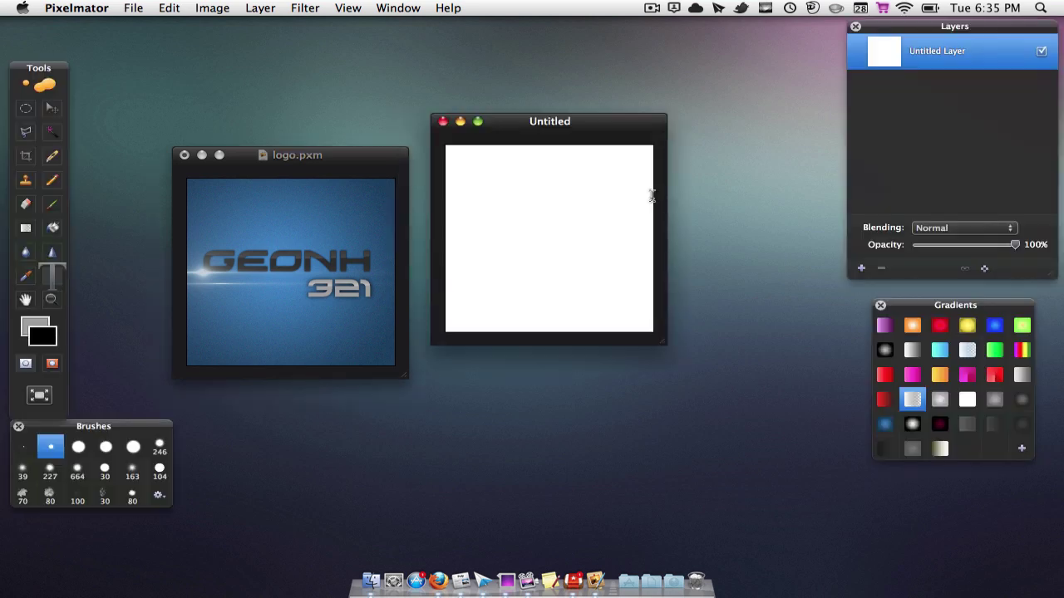
drag(551, 124, 548, 157)
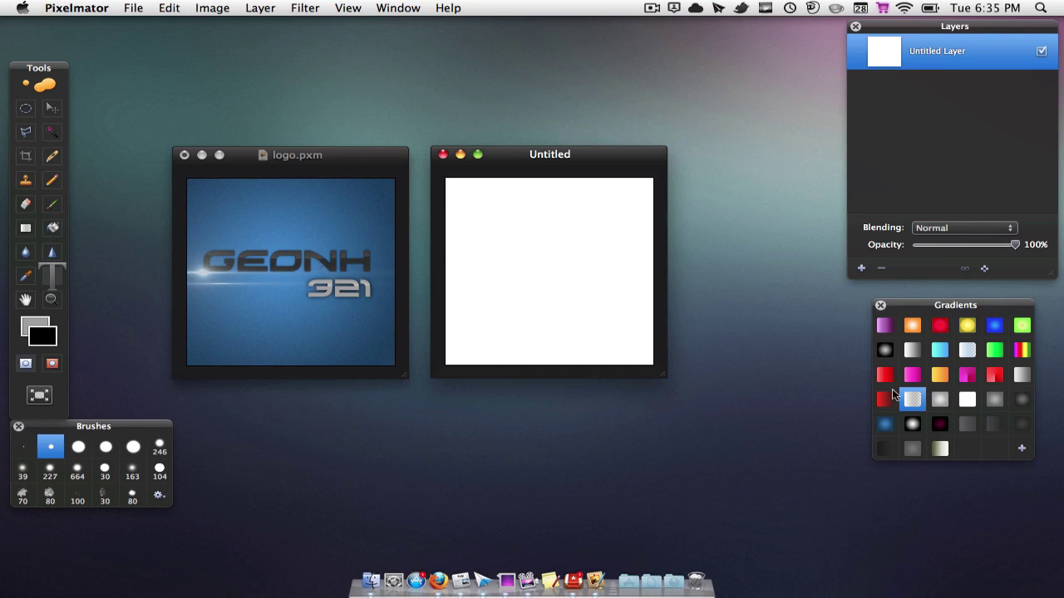
- Check the two stop colours of the blue radial gradient preset and fill the canvas with it from upper left toward lower right
click(886, 424)
click(26, 229)
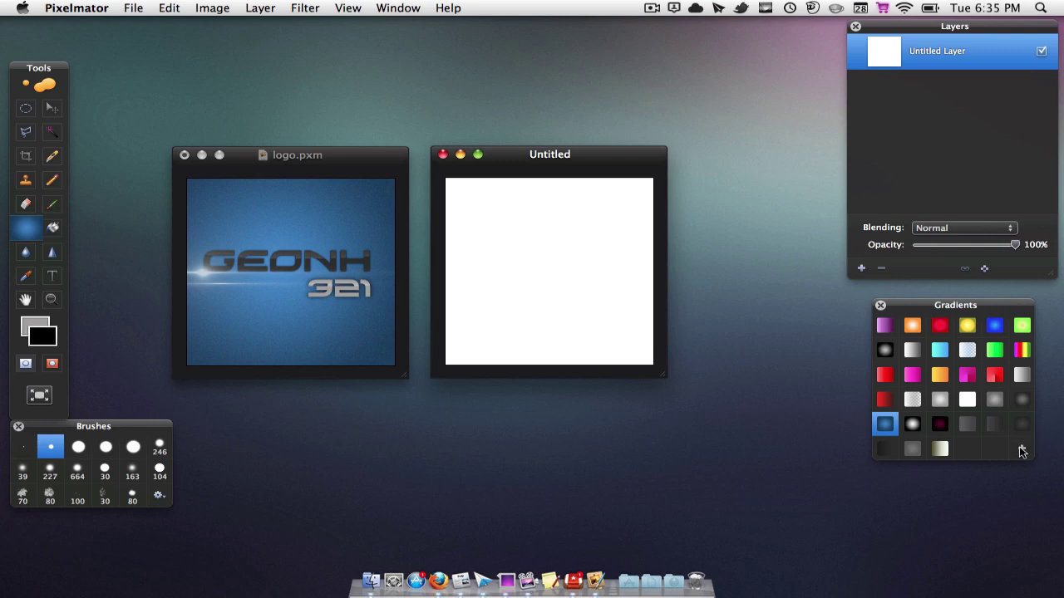
double_click(884, 426)
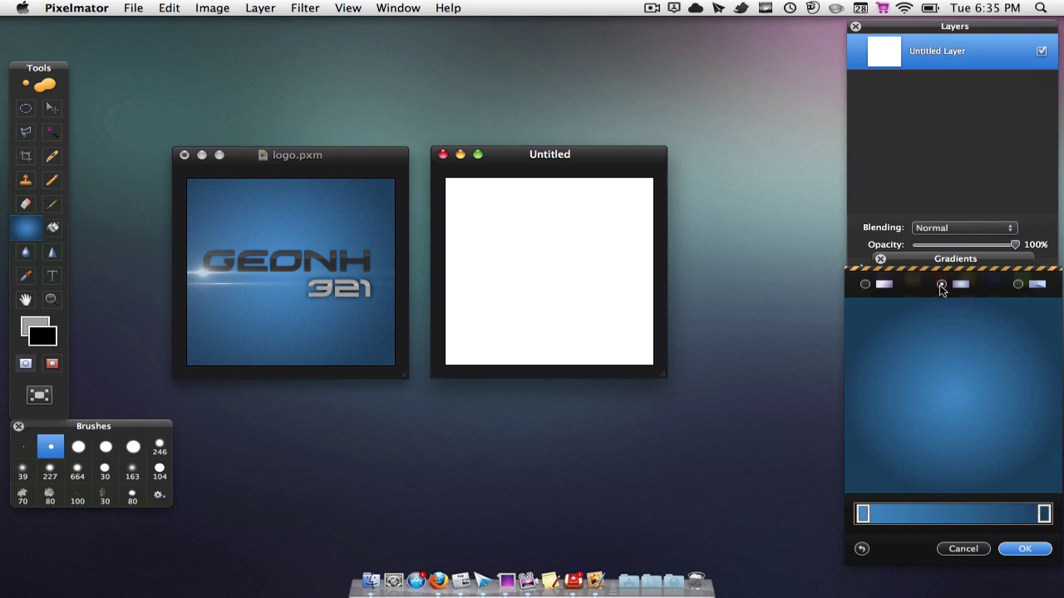
double_click(862, 514)
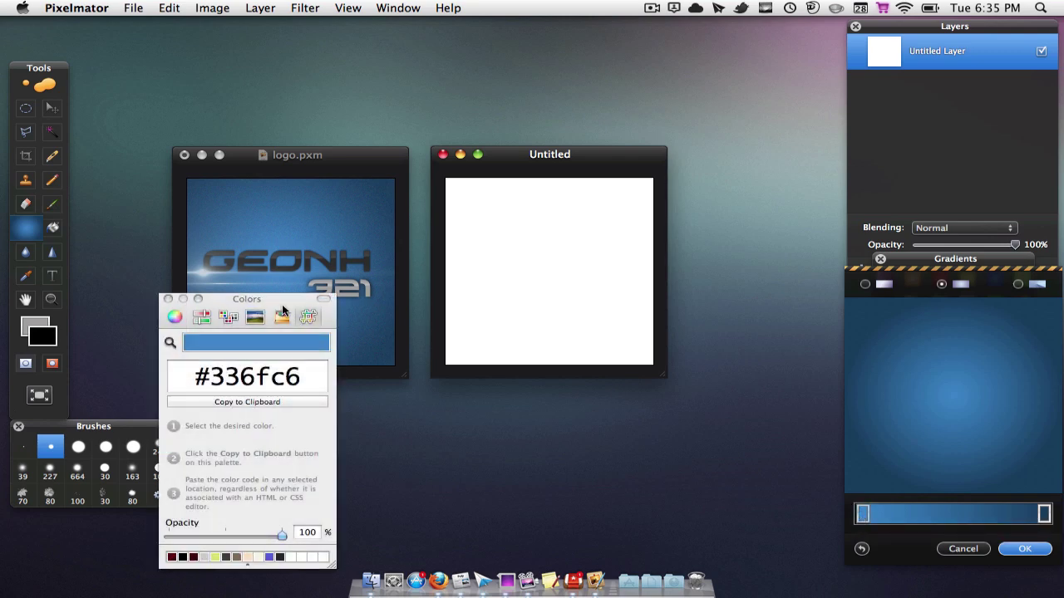
drag(243, 302, 556, 201)
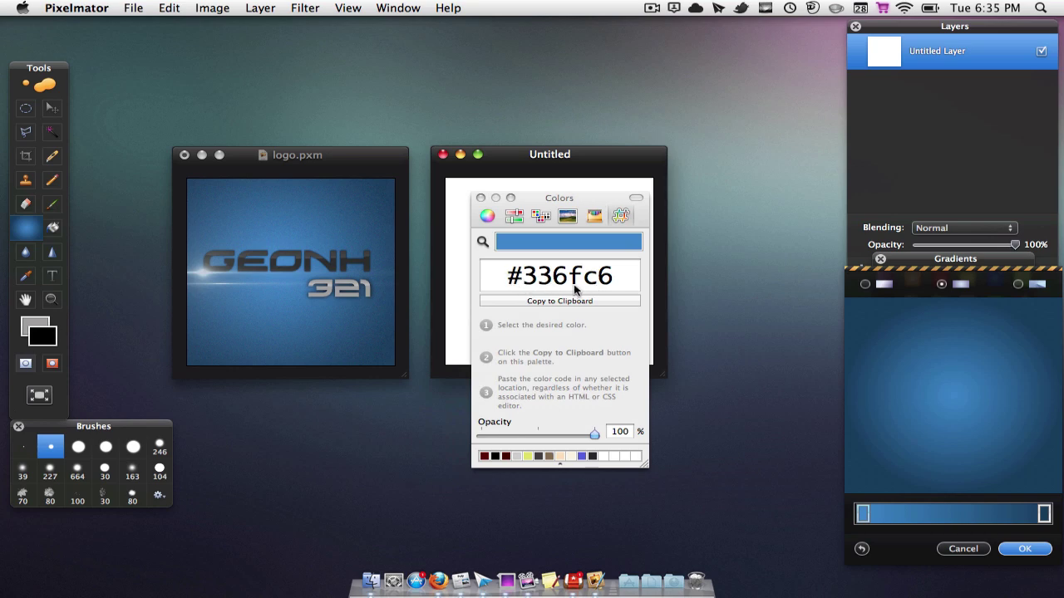
click(480, 198)
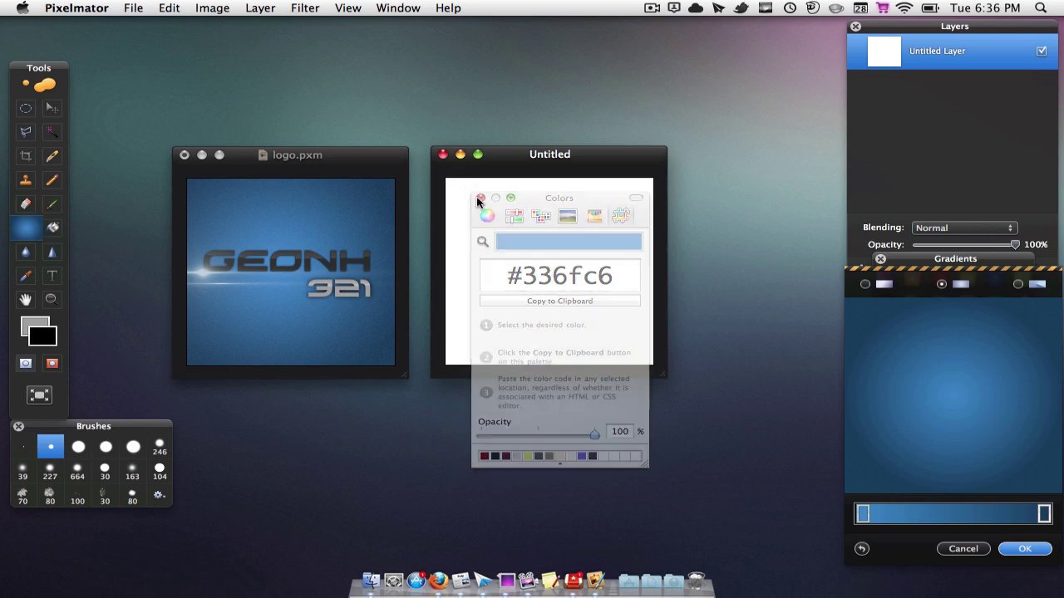
double_click(1044, 514)
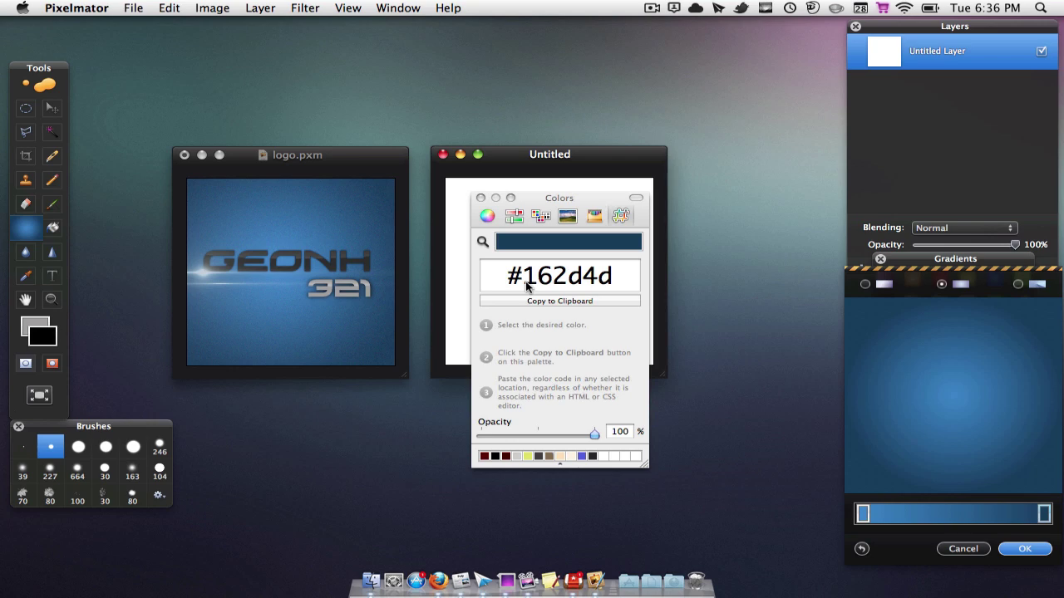
click(480, 198)
click(1024, 550)
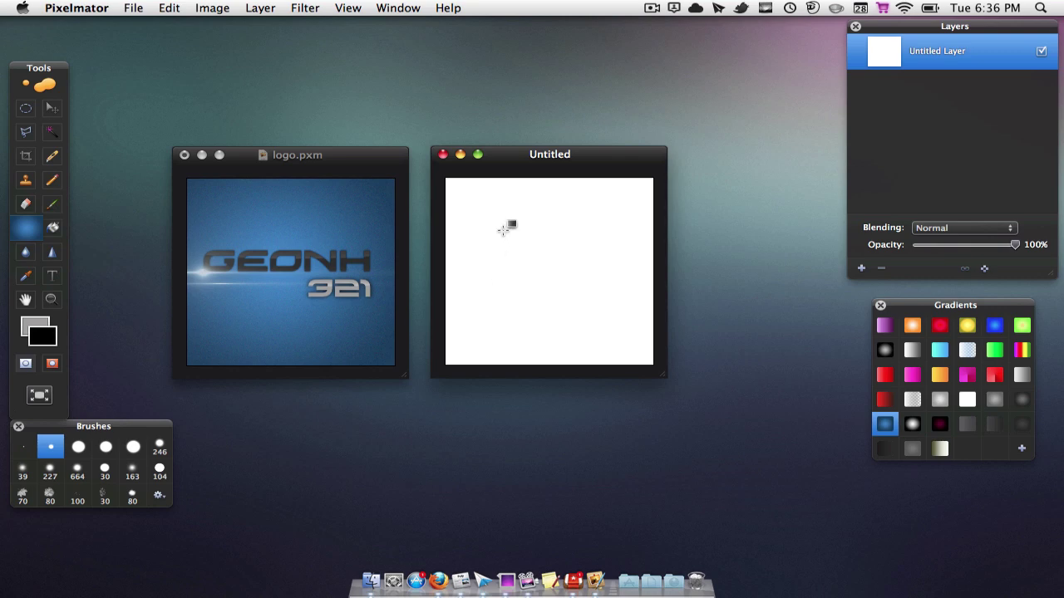
drag(502, 229, 608, 331)
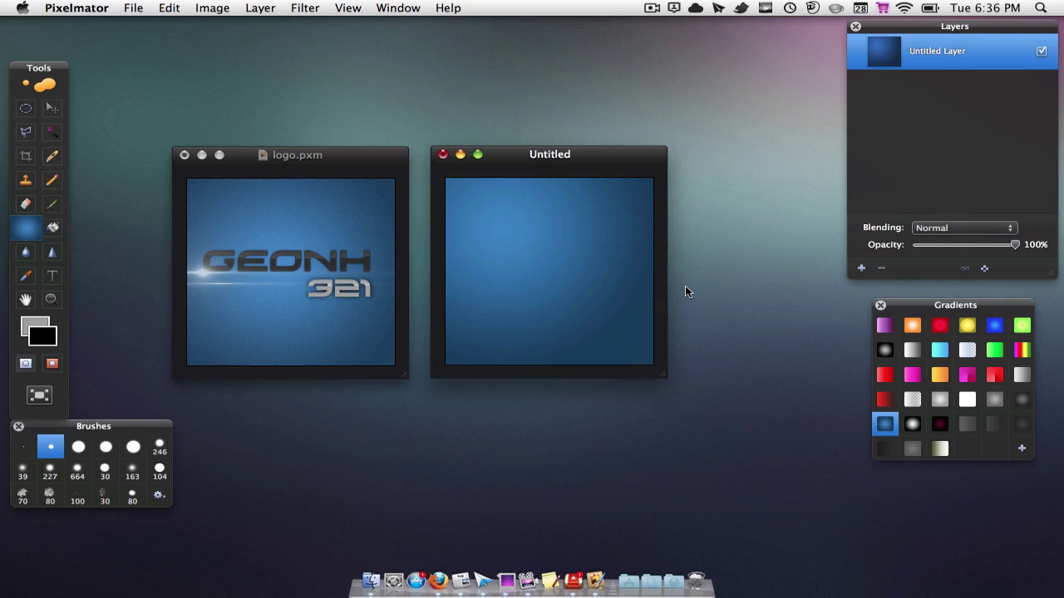
- Apply the Noise filter to the blue background with amount 1 and Monochrome turned off
click(310, 8)
mouse_move(317, 98)
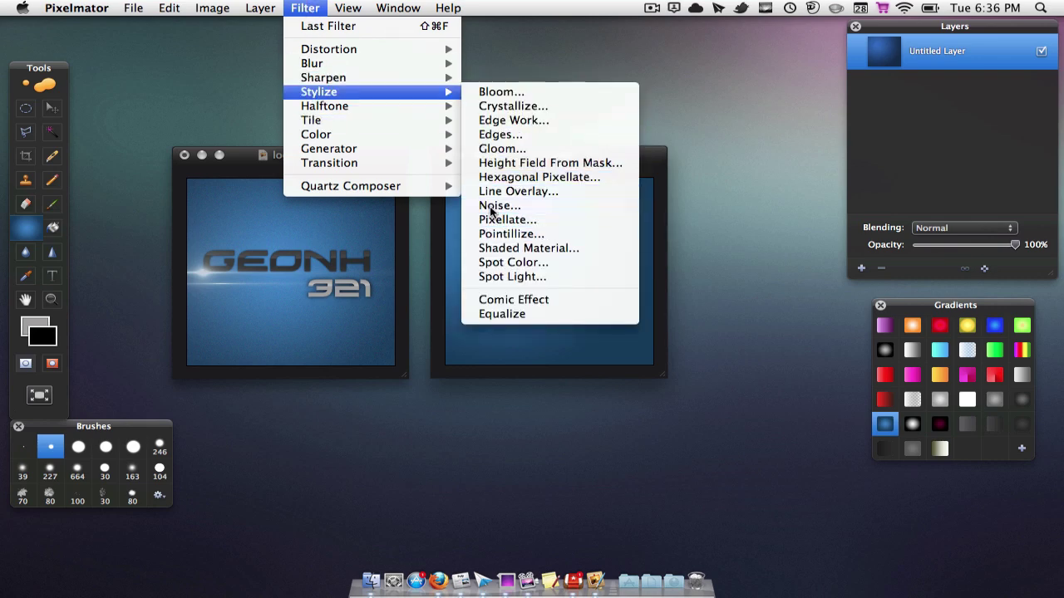
click(490, 206)
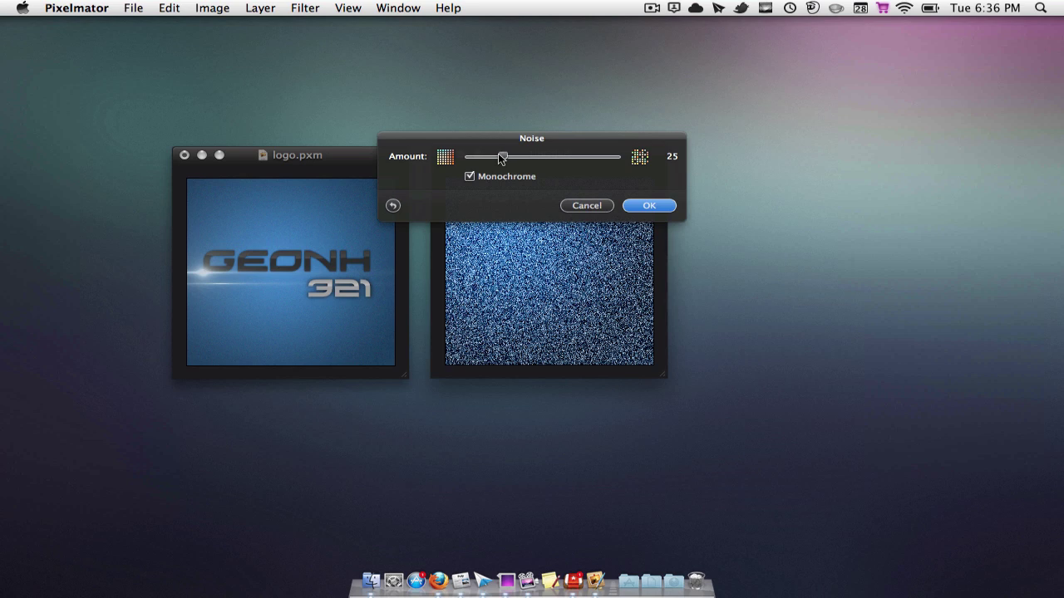
drag(502, 157, 450, 158)
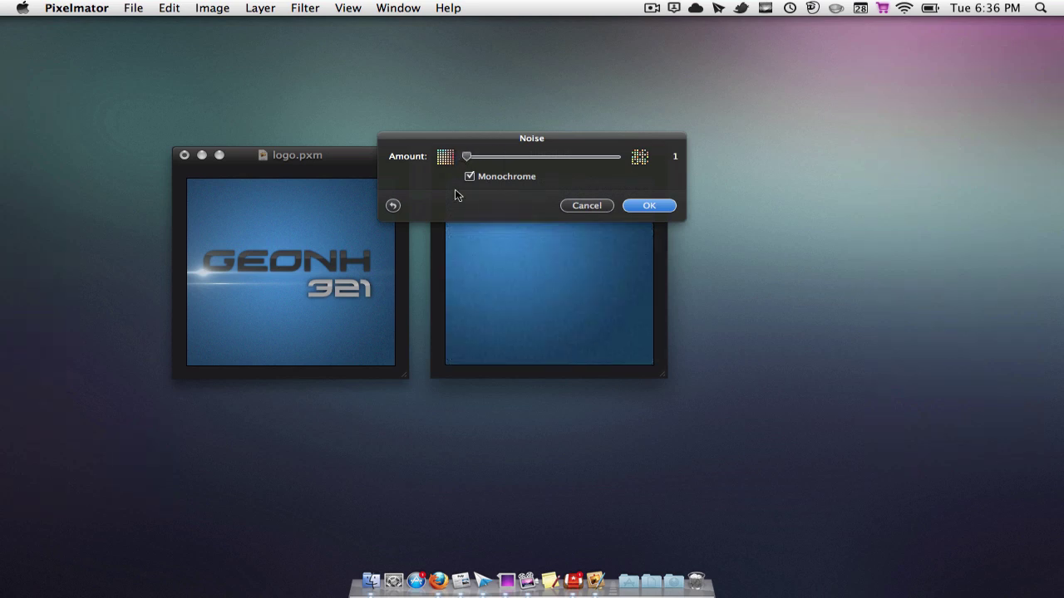
click(470, 176)
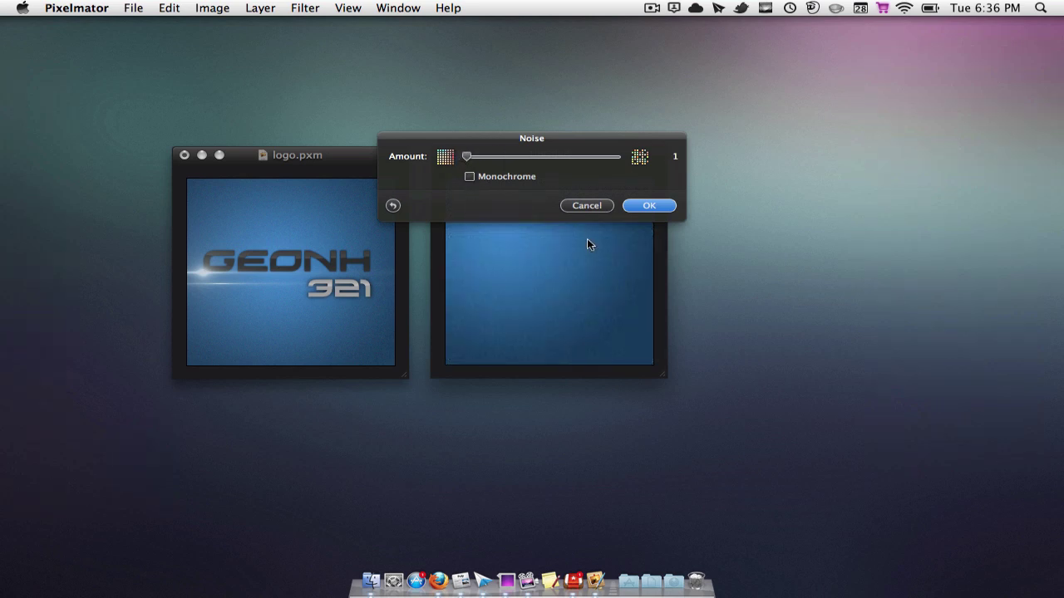
click(648, 206)
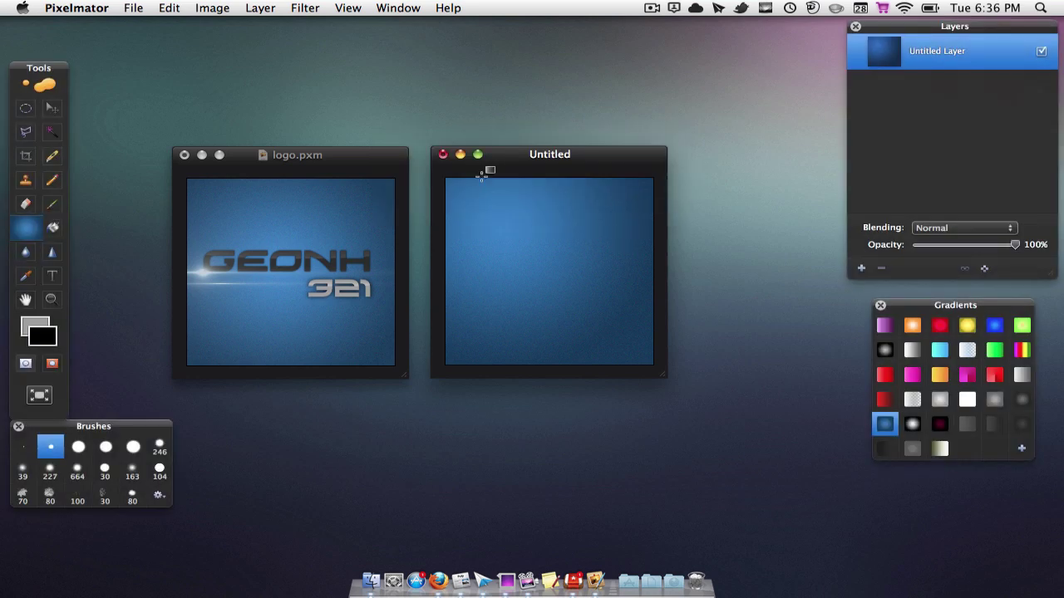
drag(541, 162, 541, 161)
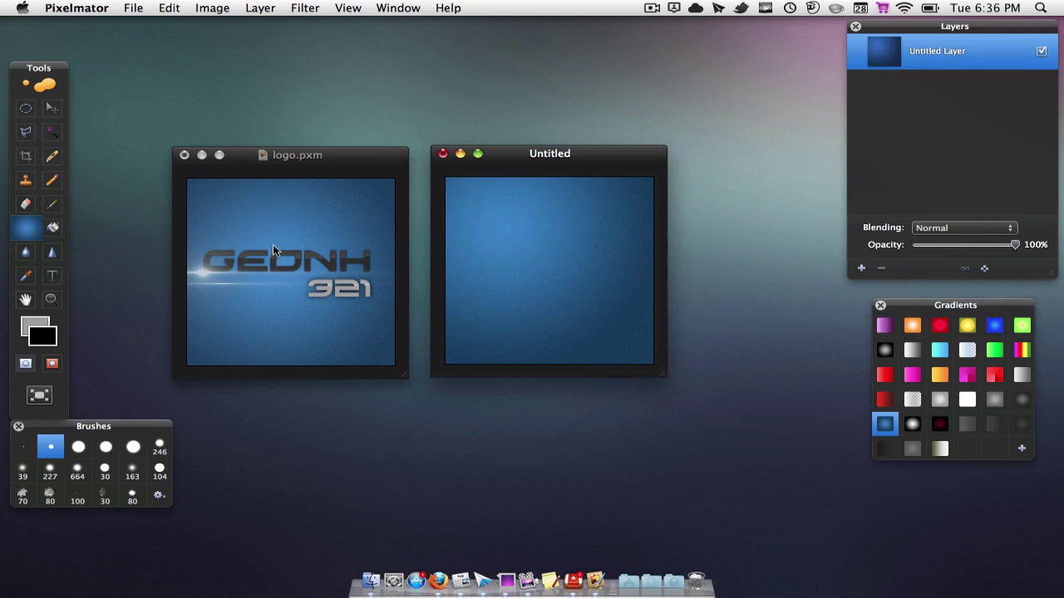
- Add a text layer reading GEONH across the upper half of the canvas
click(53, 277)
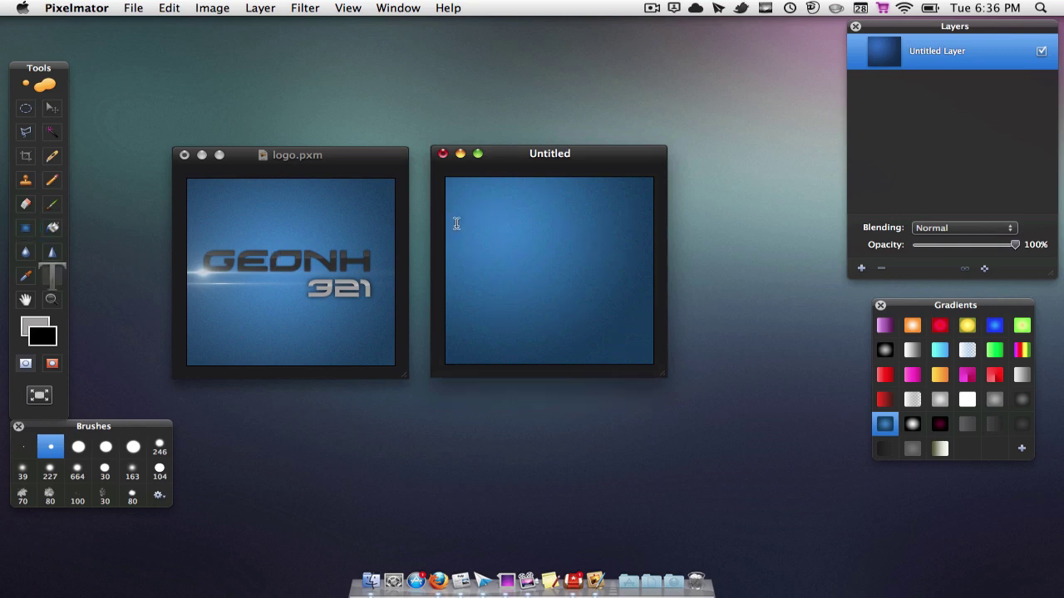
drag(452, 225, 647, 268)
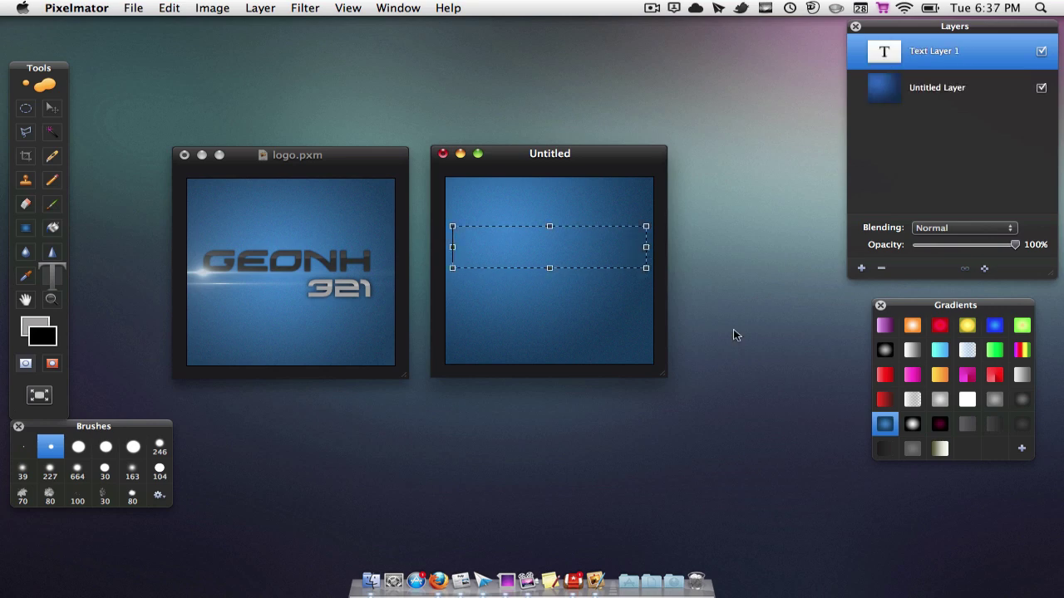
text(GEOH)
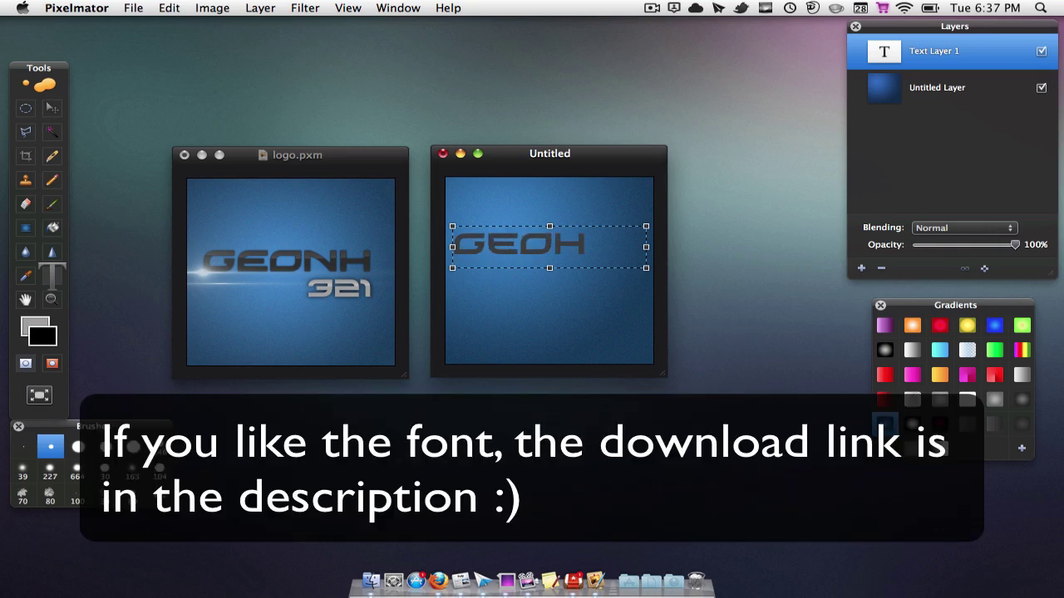
key(BackSpace)
text(NH)
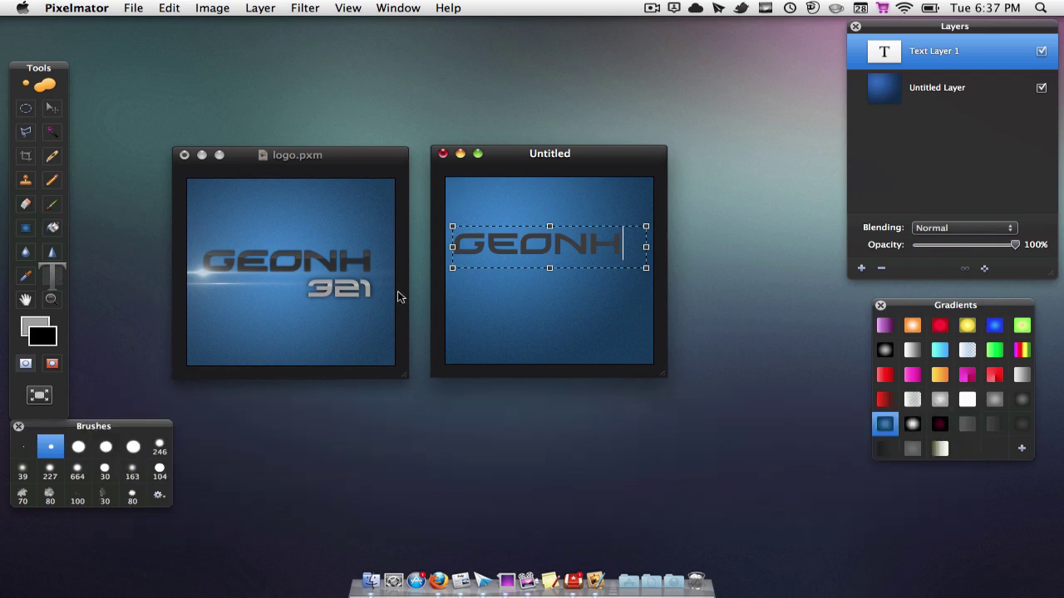
click(52, 108)
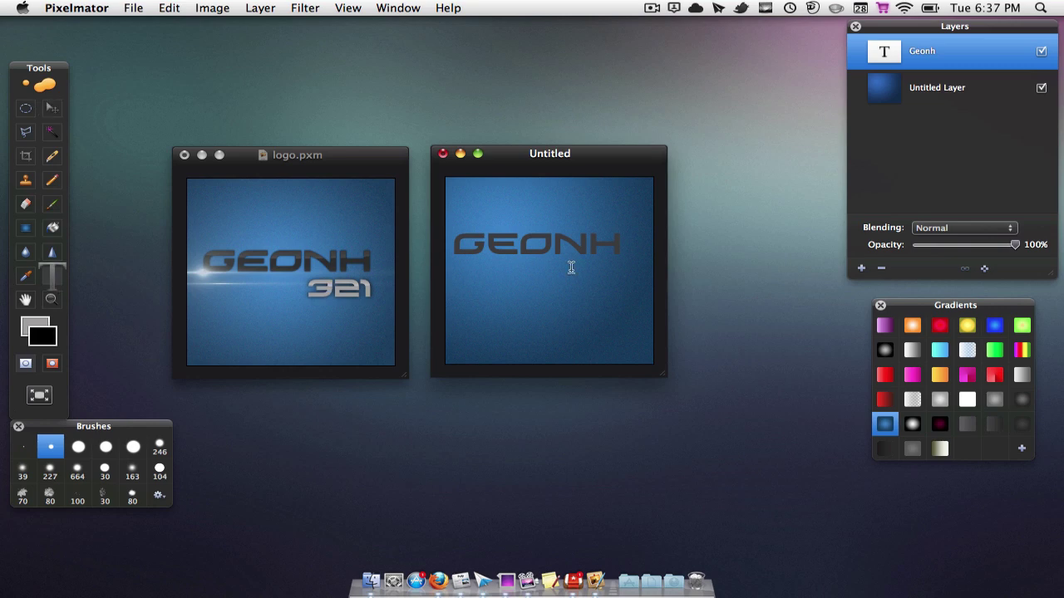
- Add a second text layer reading 321 below the GEONH text
drag(474, 276, 649, 336)
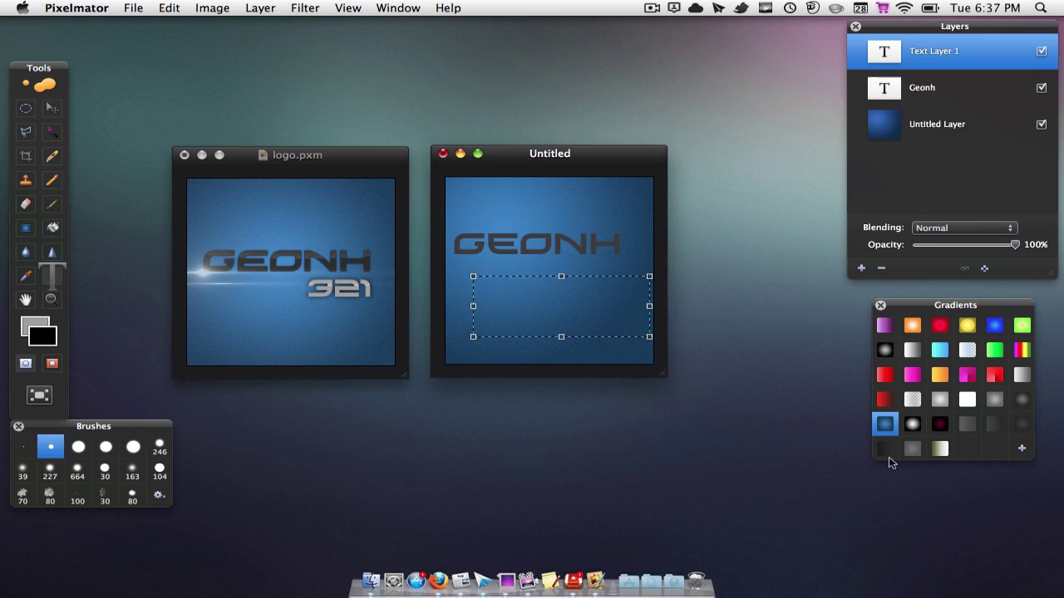
text(321)
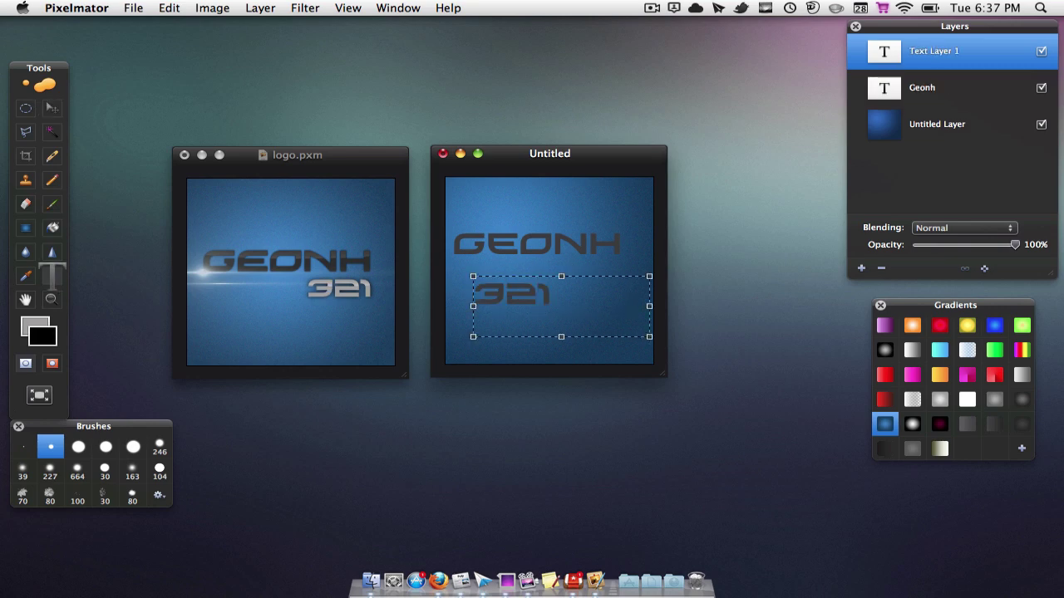
click(51, 108)
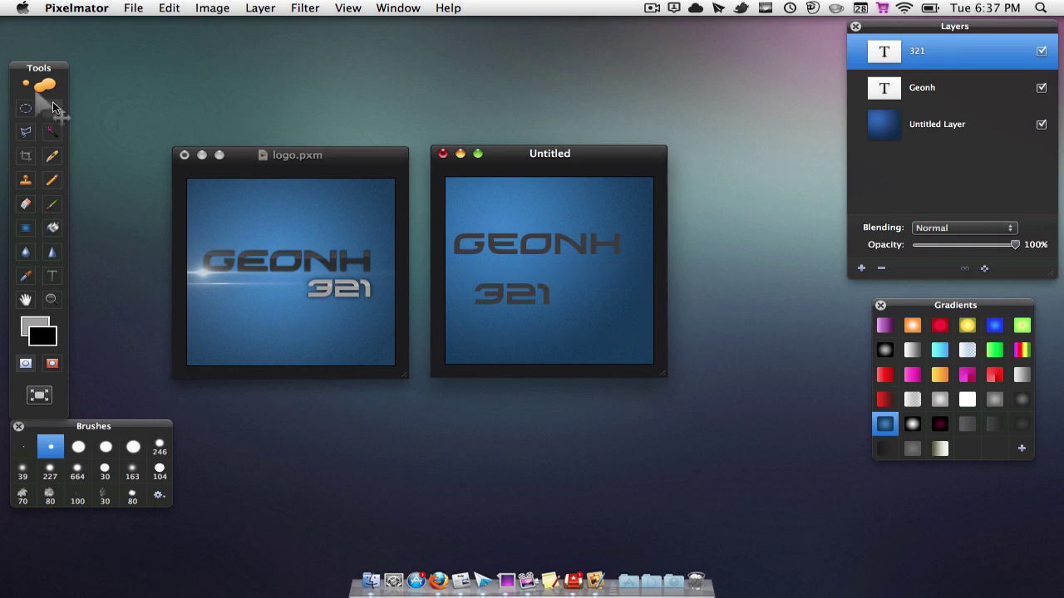
- Move GEONH down toward the canvas centre and place 321 directly beneath it, with their right ends aligned
drag(532, 300, 616, 294)
click(915, 90)
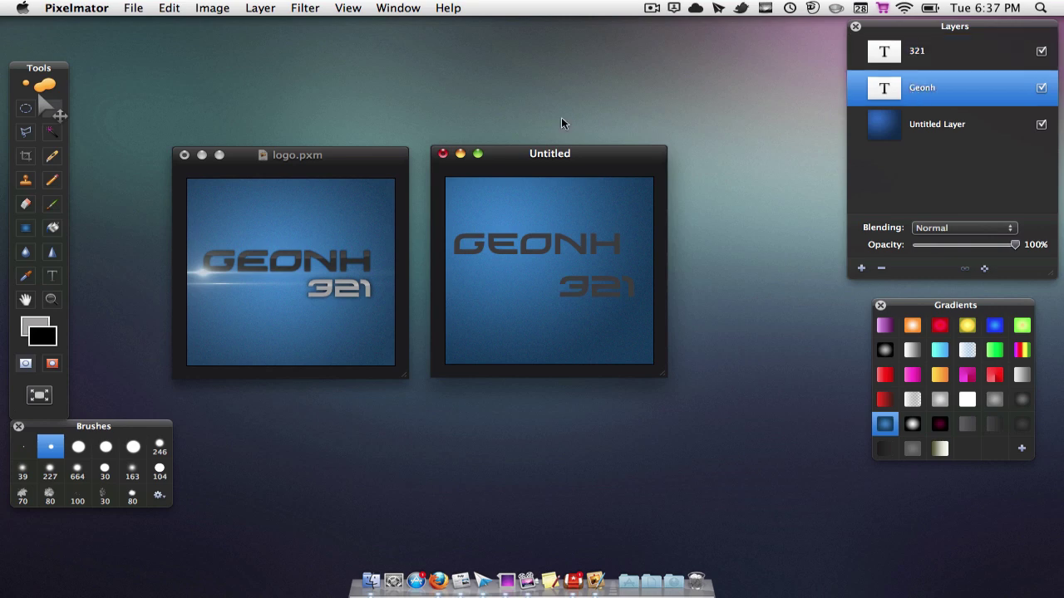
drag(532, 242, 540, 258)
click(905, 59)
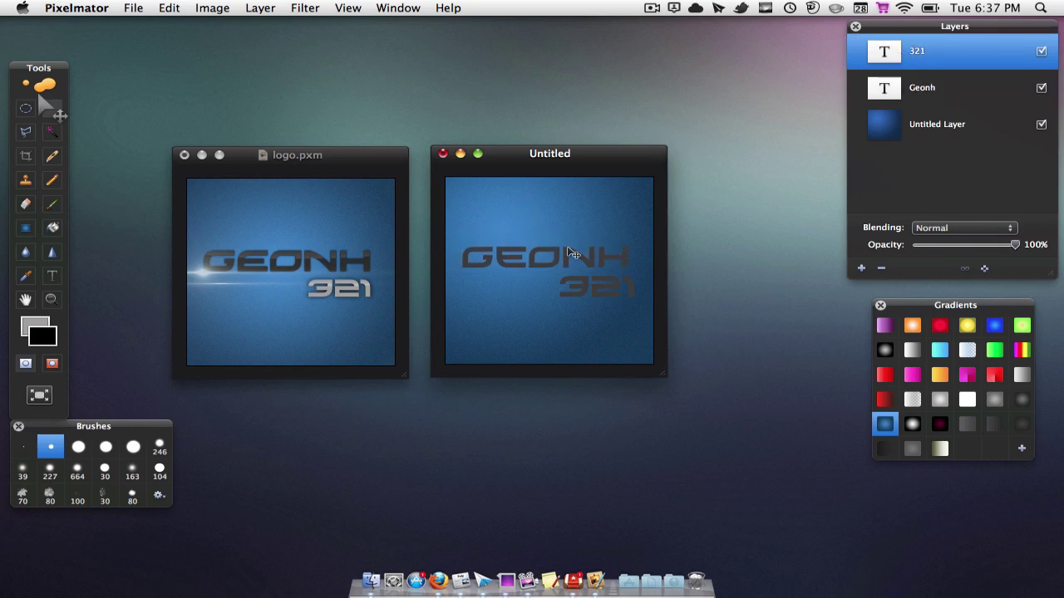
drag(589, 299, 582, 298)
- Select the whole GEONH text and recolour it to a neutral dark grey using the colour wheel and brightness control
click(52, 277)
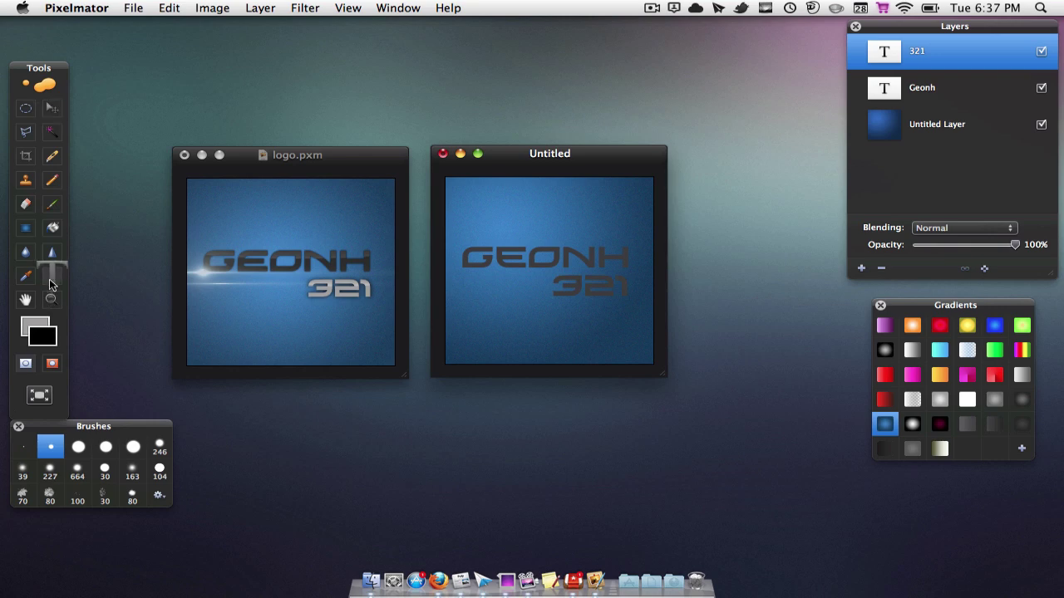
click(496, 263)
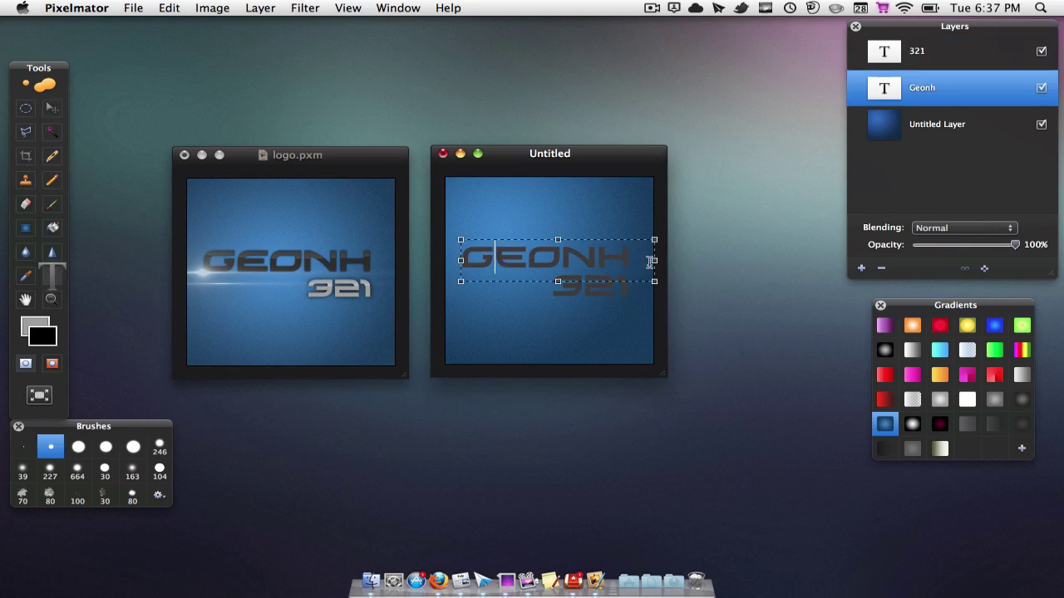
key(super+a)
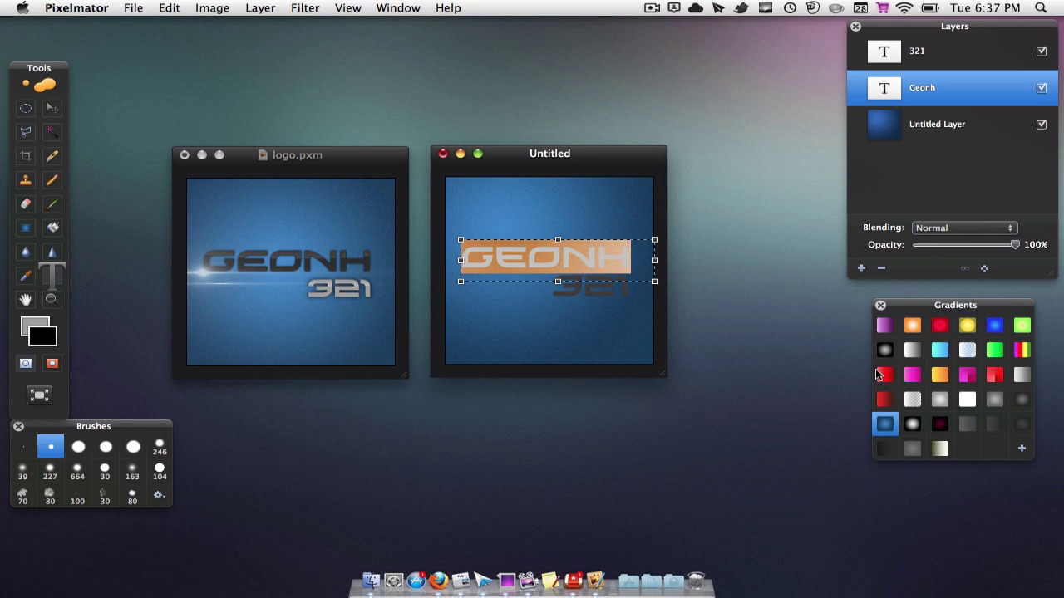
key(super+t)
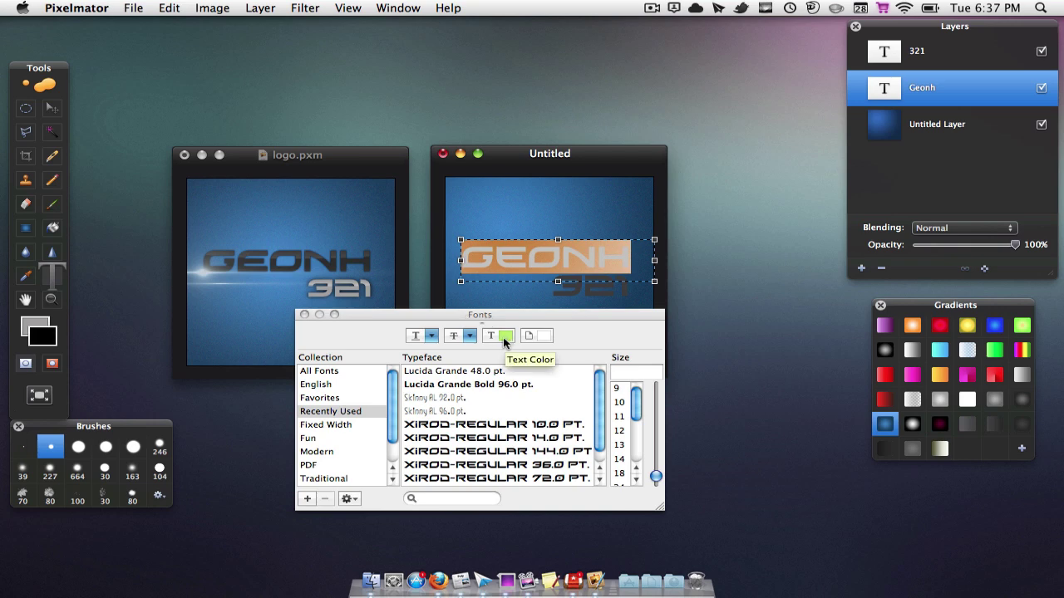
click(503, 336)
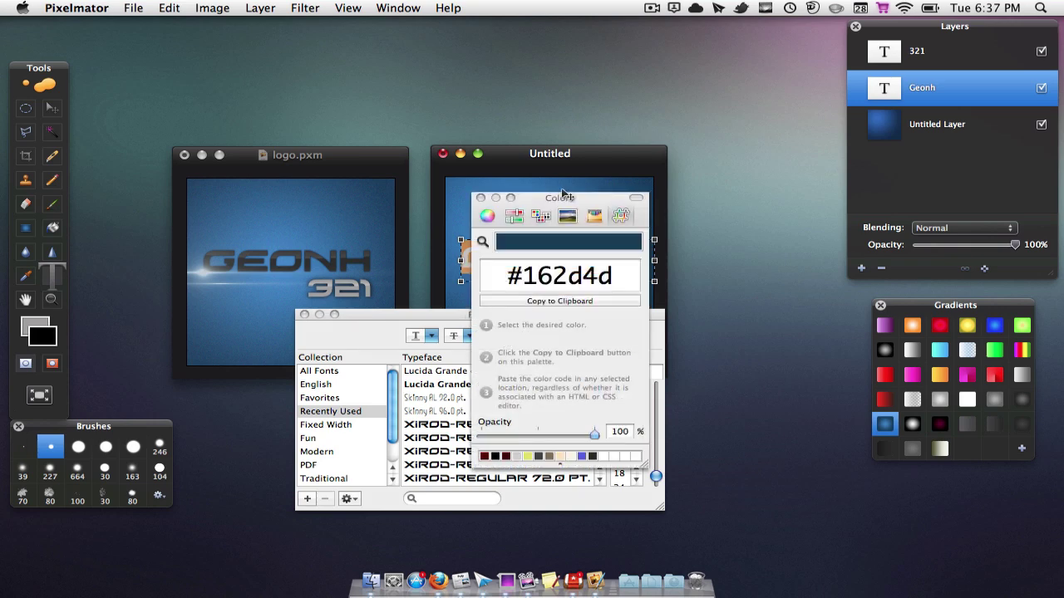
drag(553, 199, 293, 241)
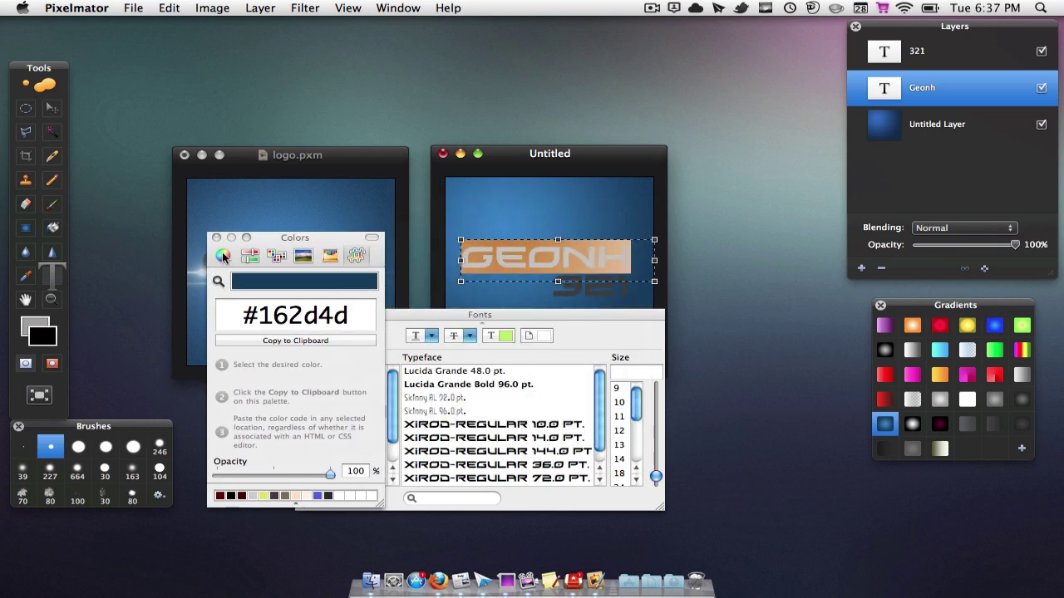
click(223, 256)
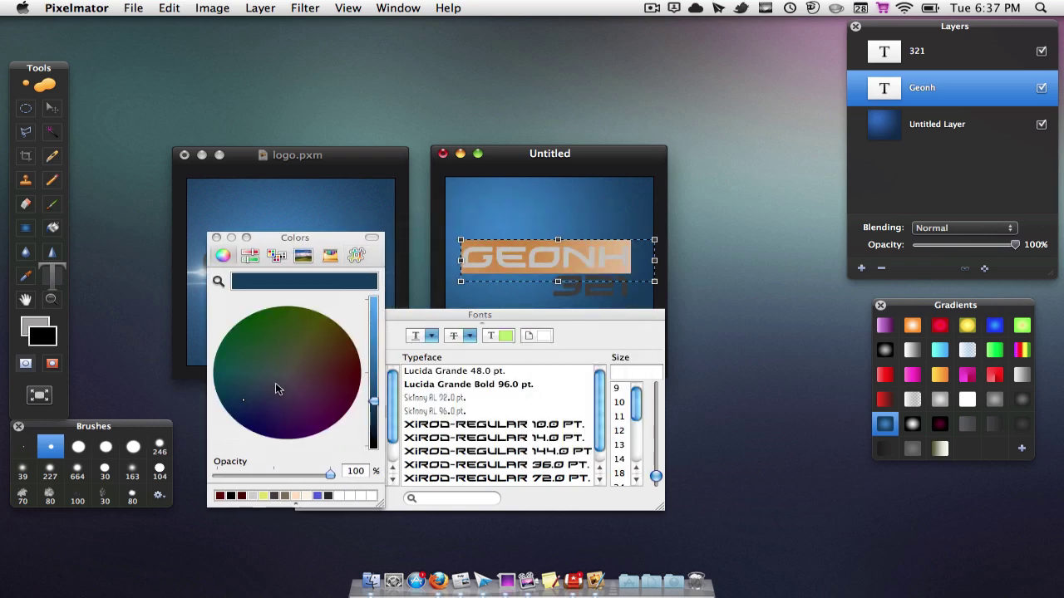
drag(276, 388, 287, 369)
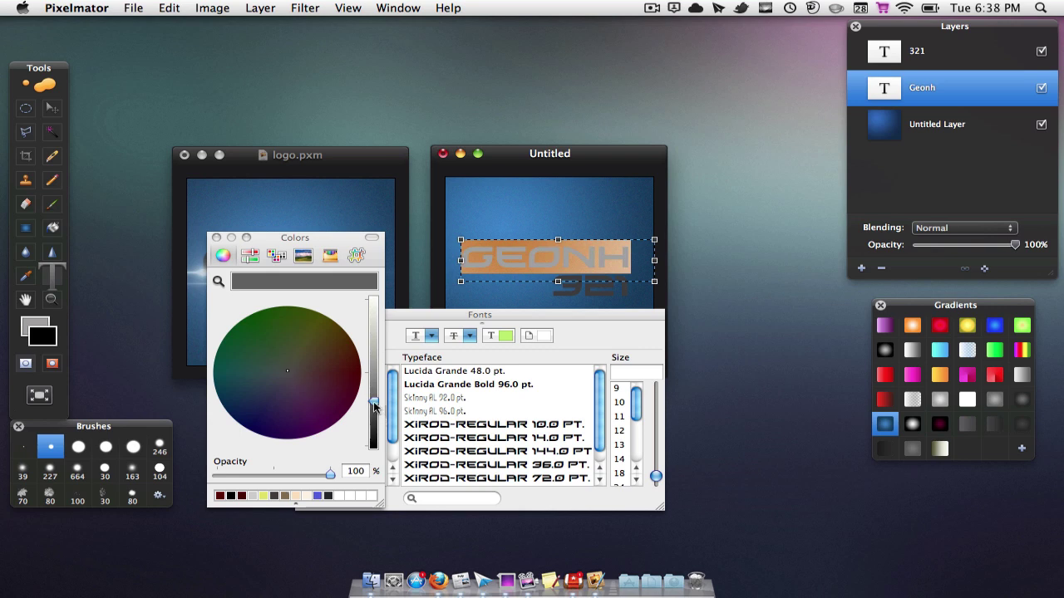
drag(374, 407, 377, 421)
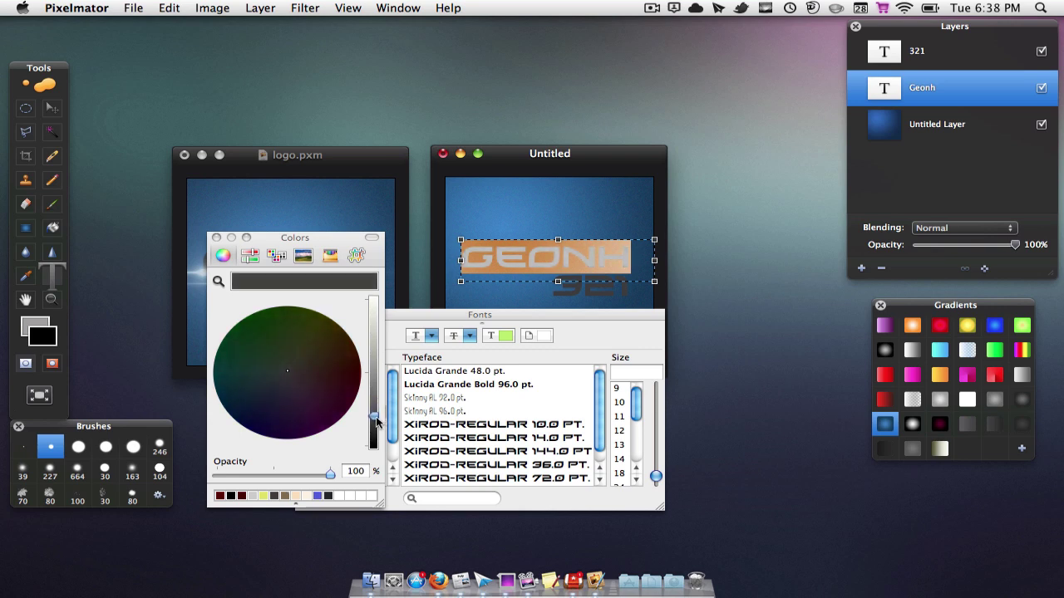
click(597, 262)
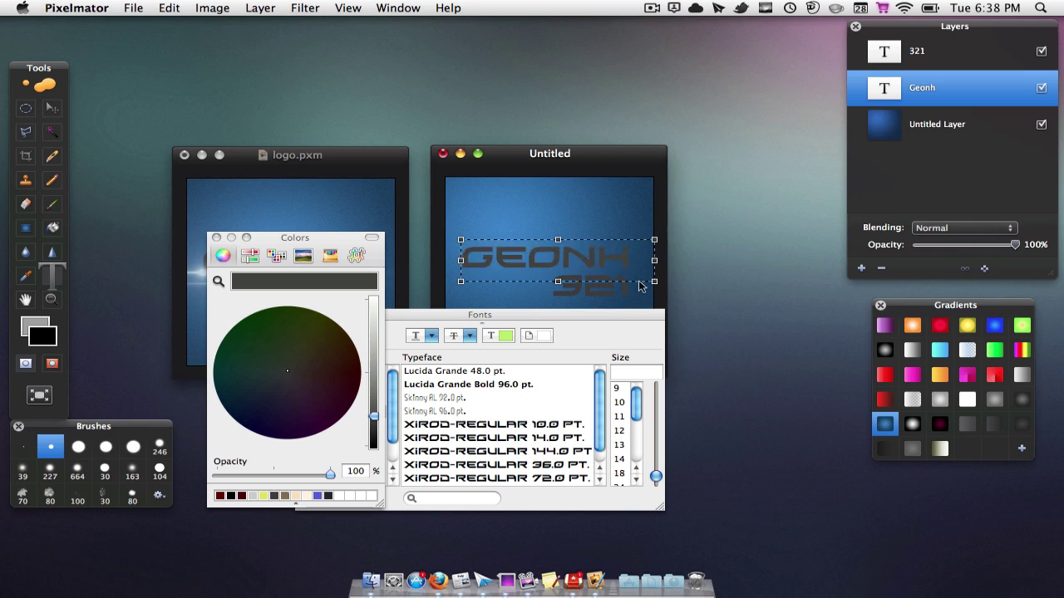
- Darken the GEONH text colour further to the near-black #1f1f1e
drag(301, 240, 401, 277)
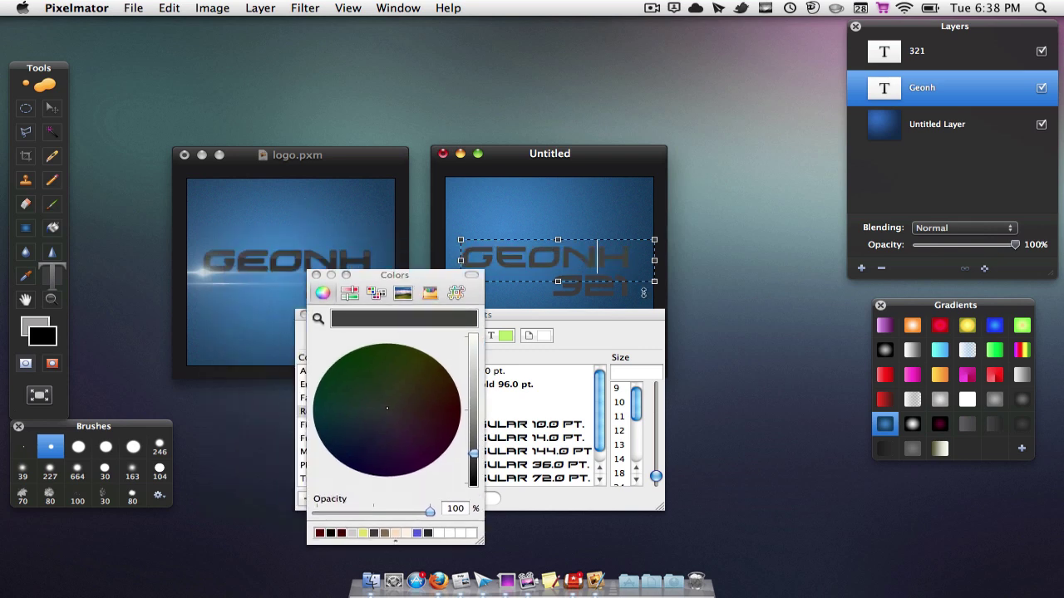
key(super+a)
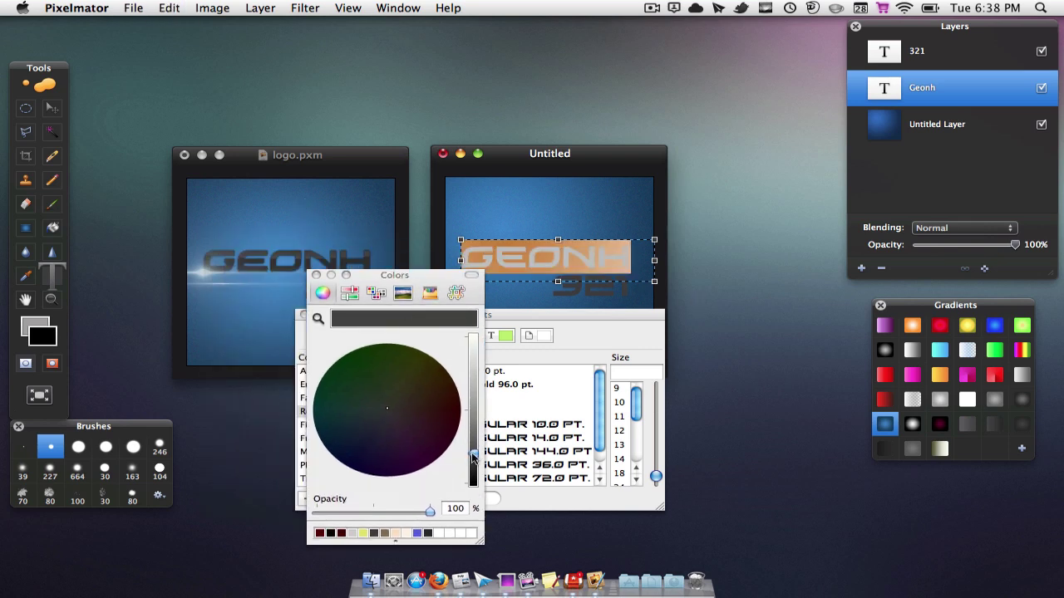
drag(473, 454, 474, 471)
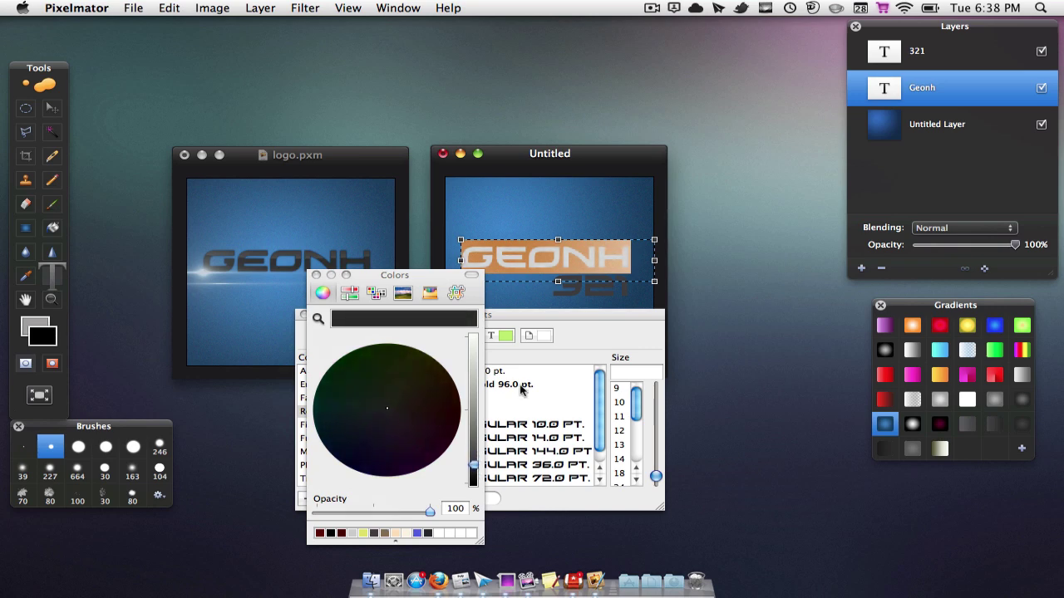
click(627, 271)
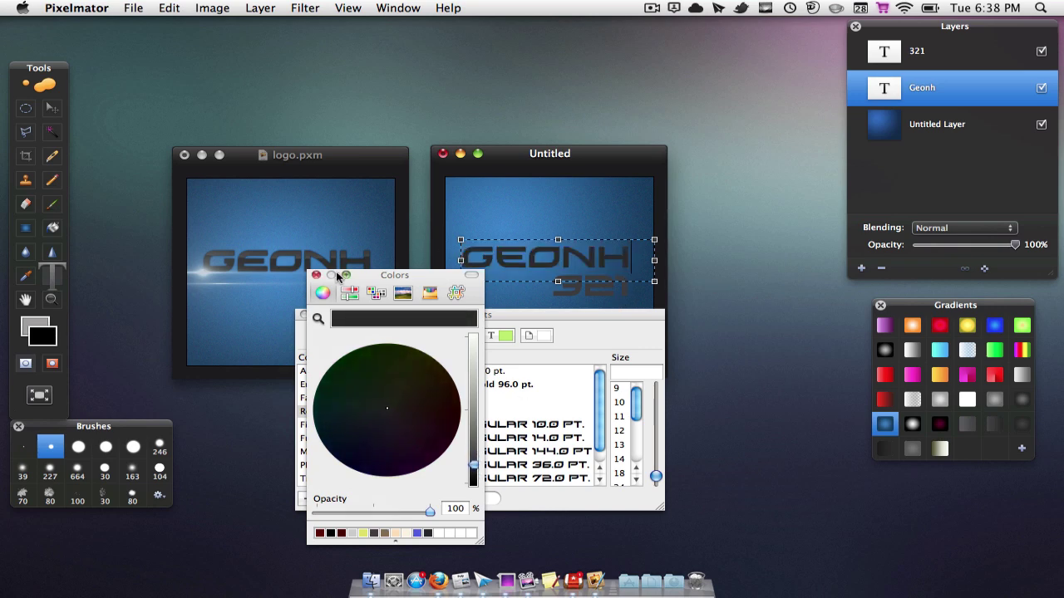
click(455, 292)
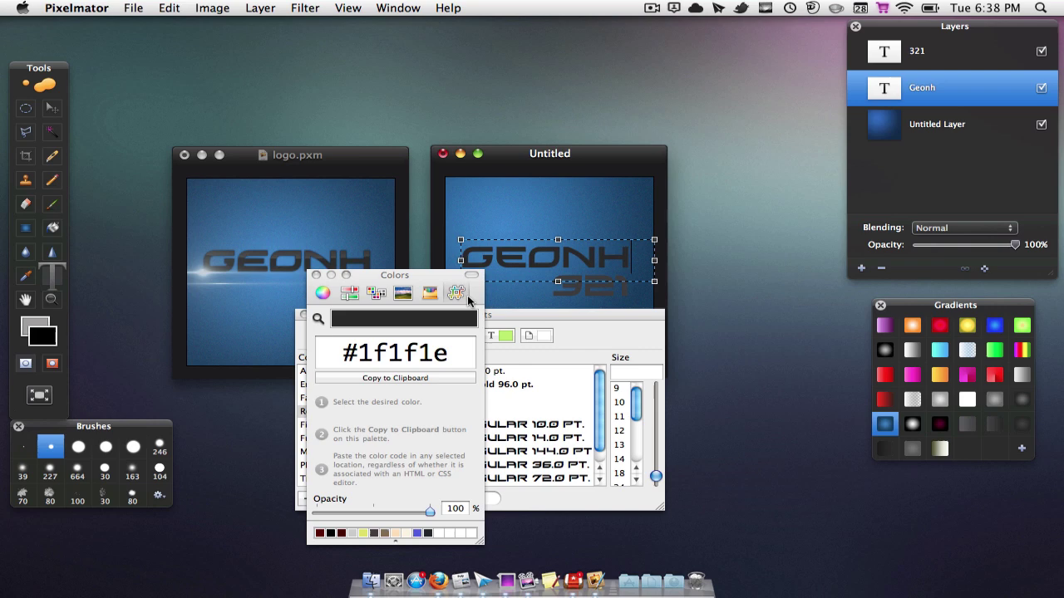
click(315, 274)
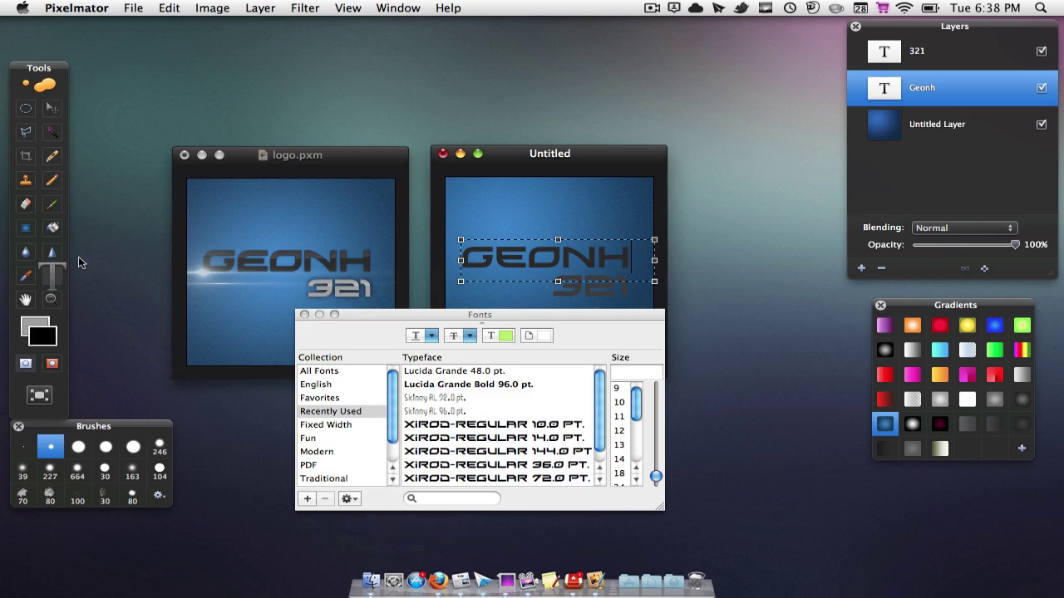
click(52, 108)
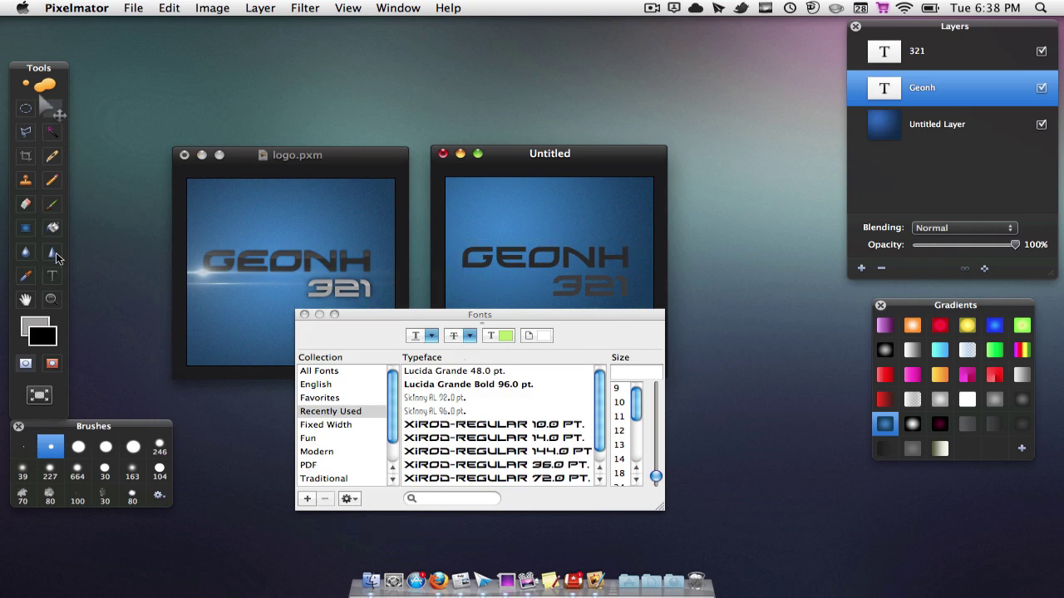
- Recolour the 321 text to the light grey #a1a1a1 sampled from the 321 in the logo.pxm reference
click(52, 275)
click(625, 297)
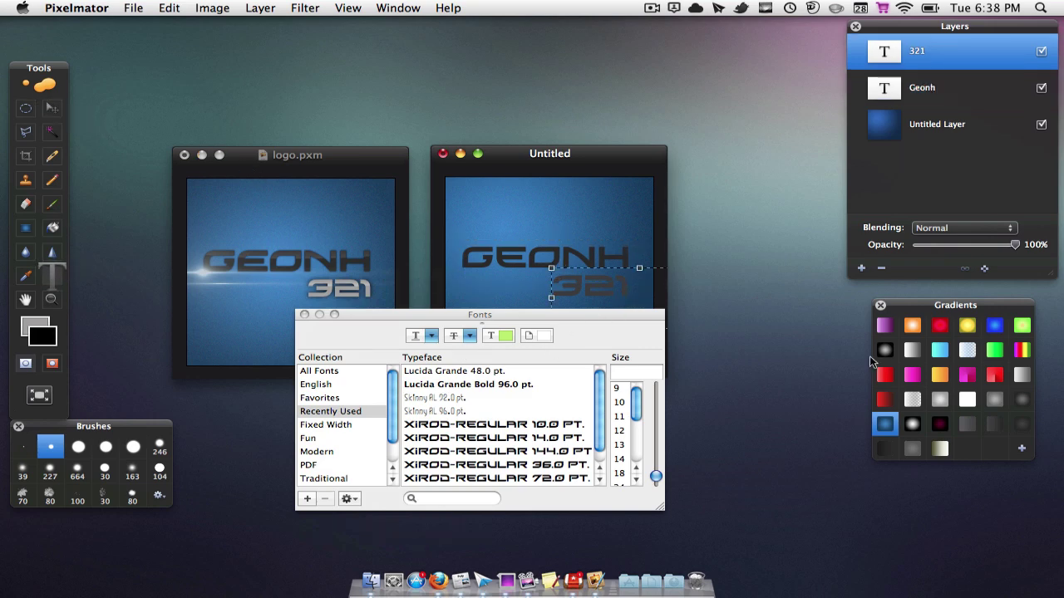
key(super+a)
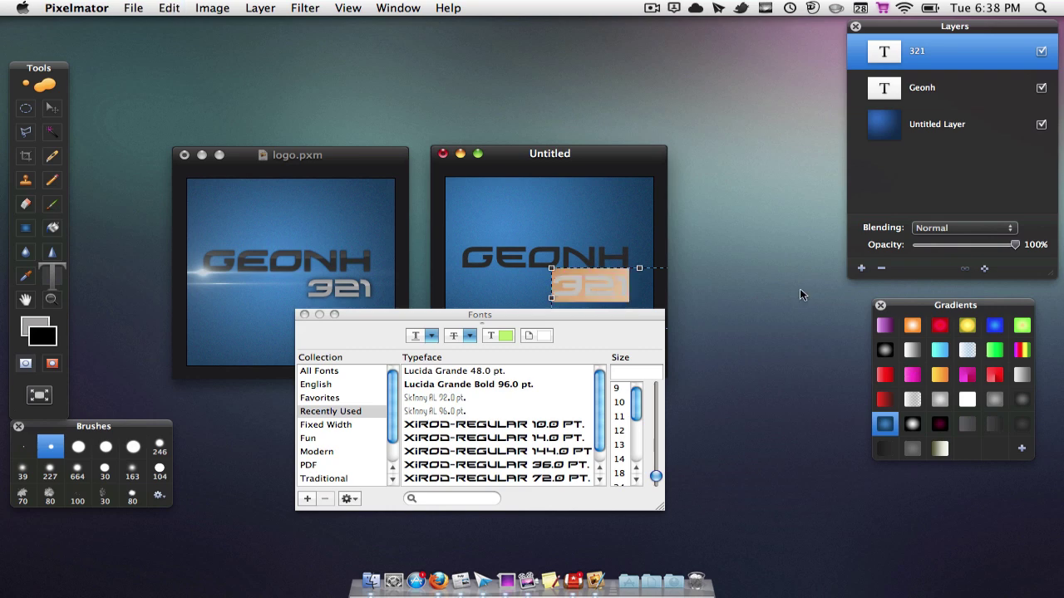
key(super+t)
key(super+t)
click(496, 339)
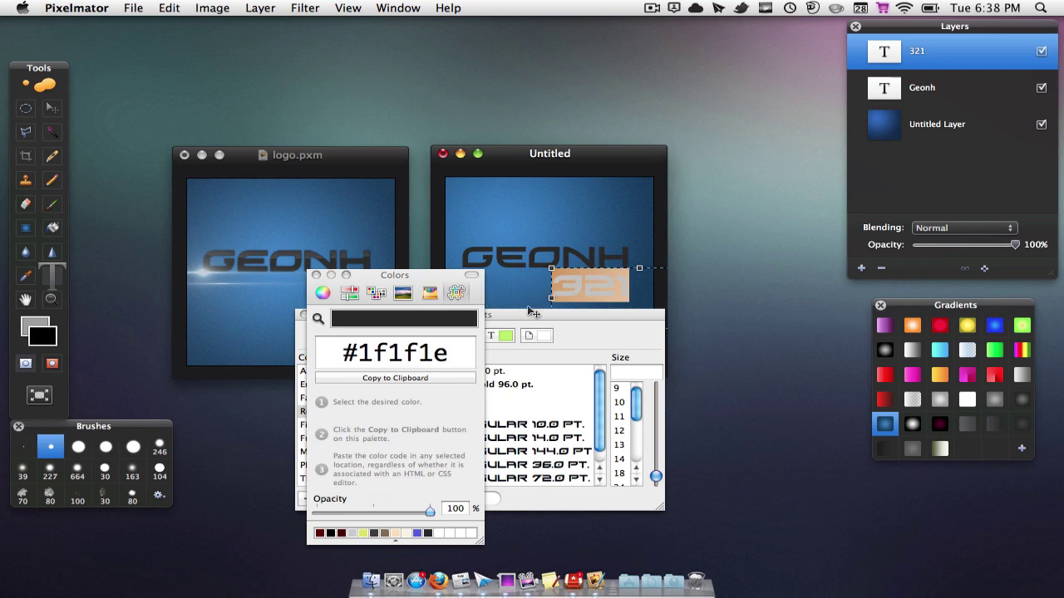
drag(406, 272, 486, 272)
click(398, 318)
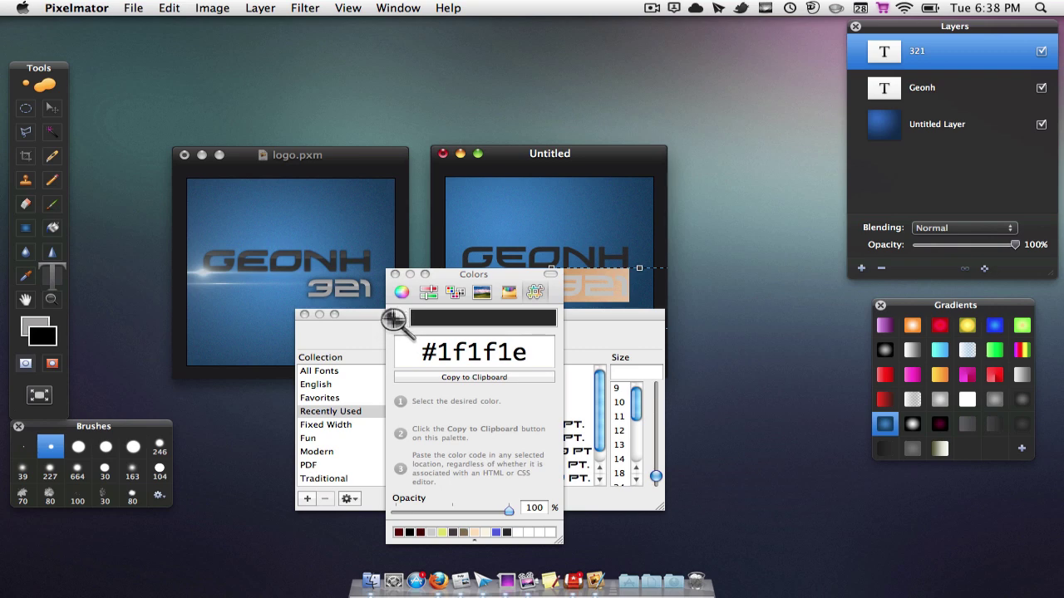
click(336, 291)
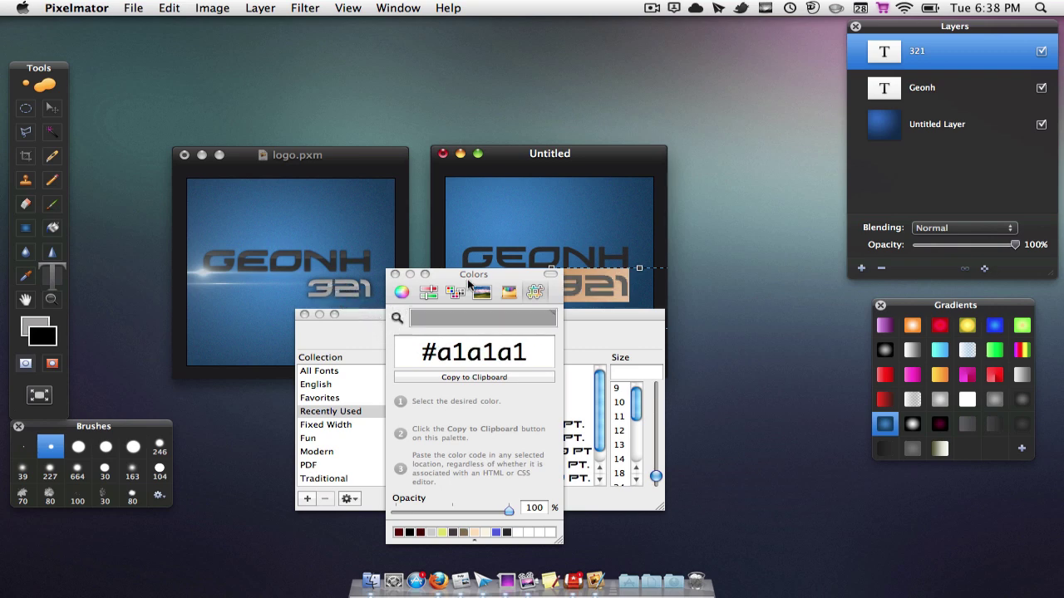
click(396, 275)
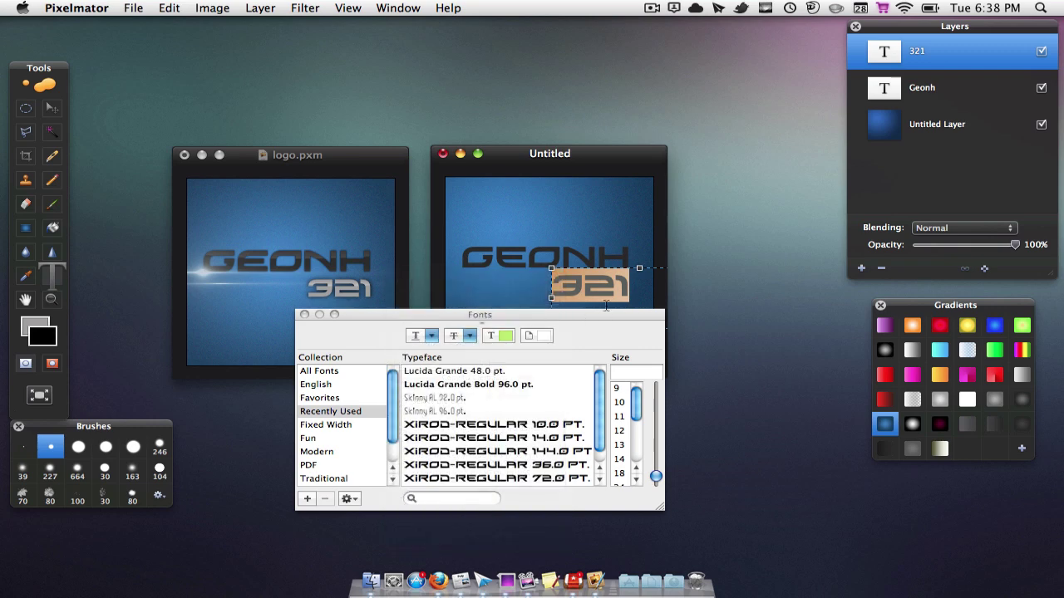
click(615, 297)
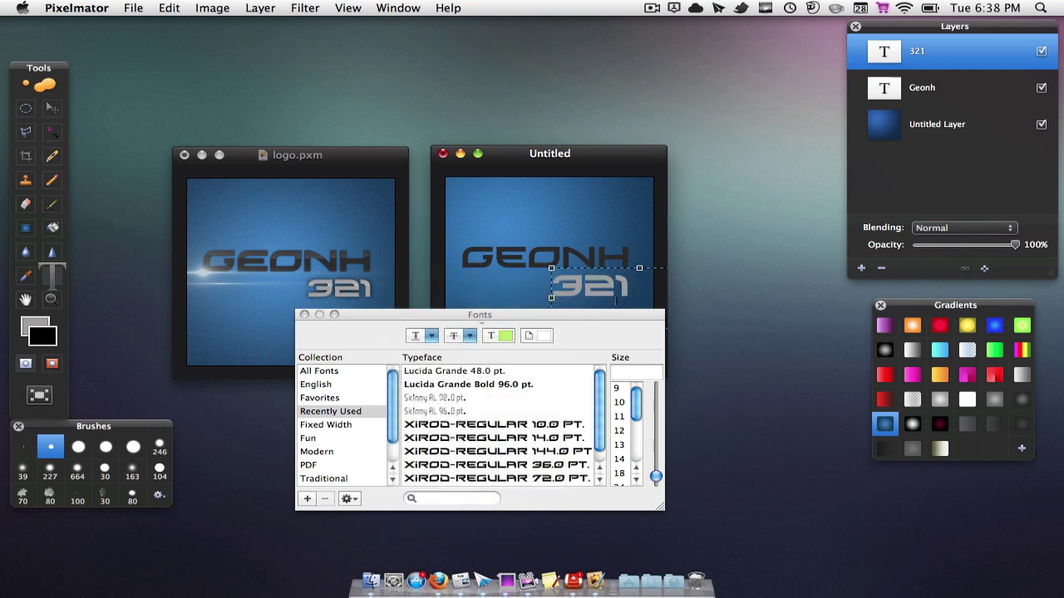
click(304, 314)
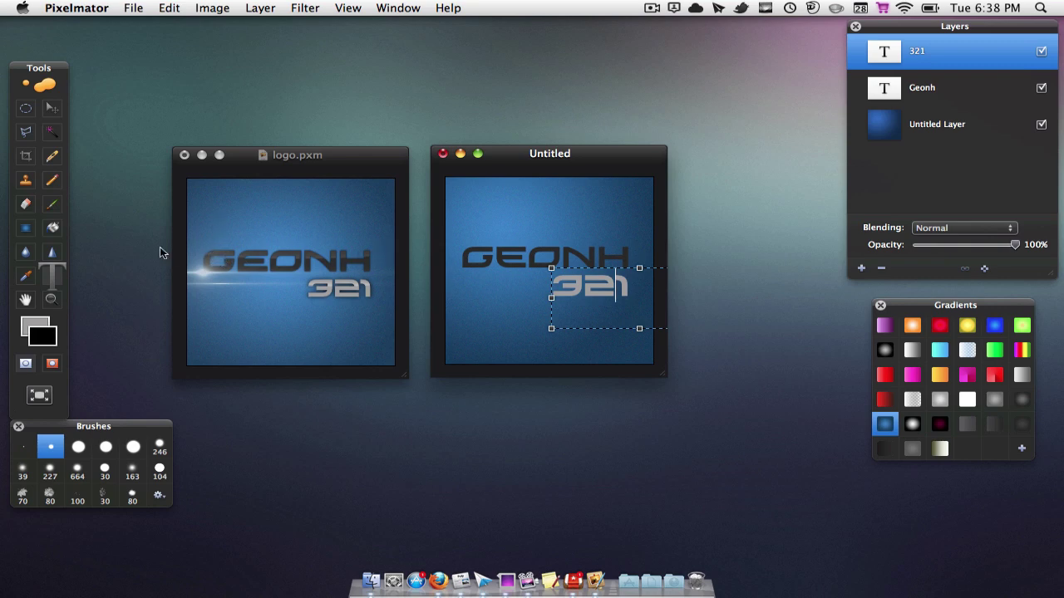
click(53, 111)
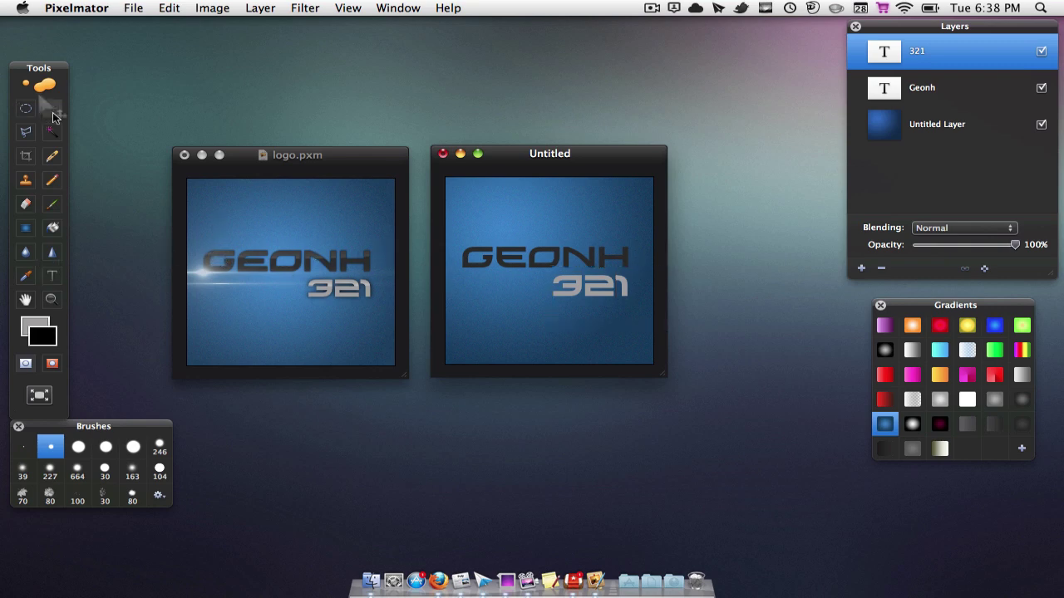
- Make a flat elliptical selection across the full canvas width over the top of GEONH, and add a new layer directly above the Geonh layer
click(939, 91)
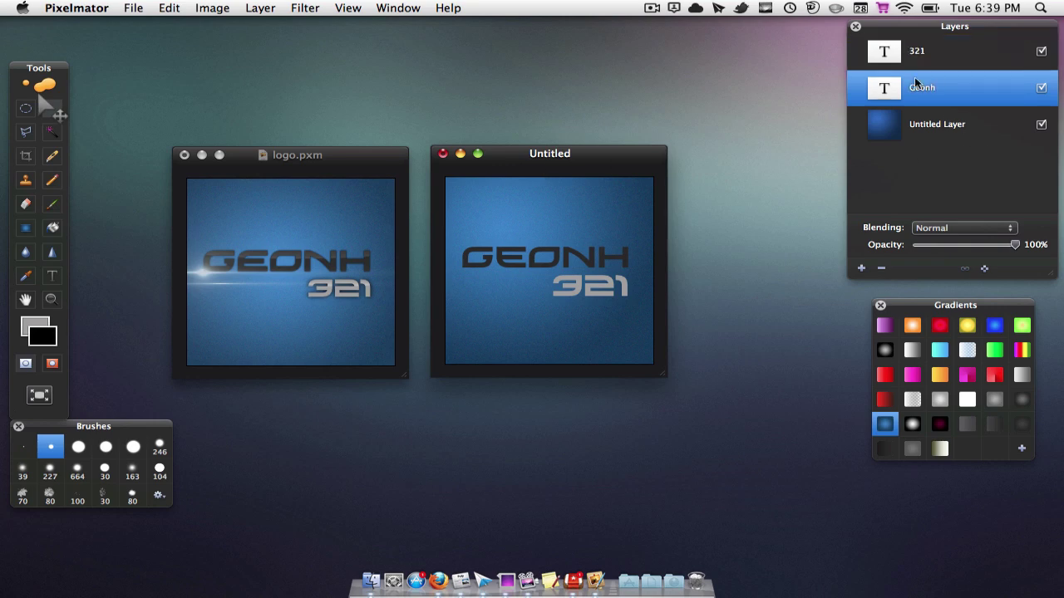
click(17, 109)
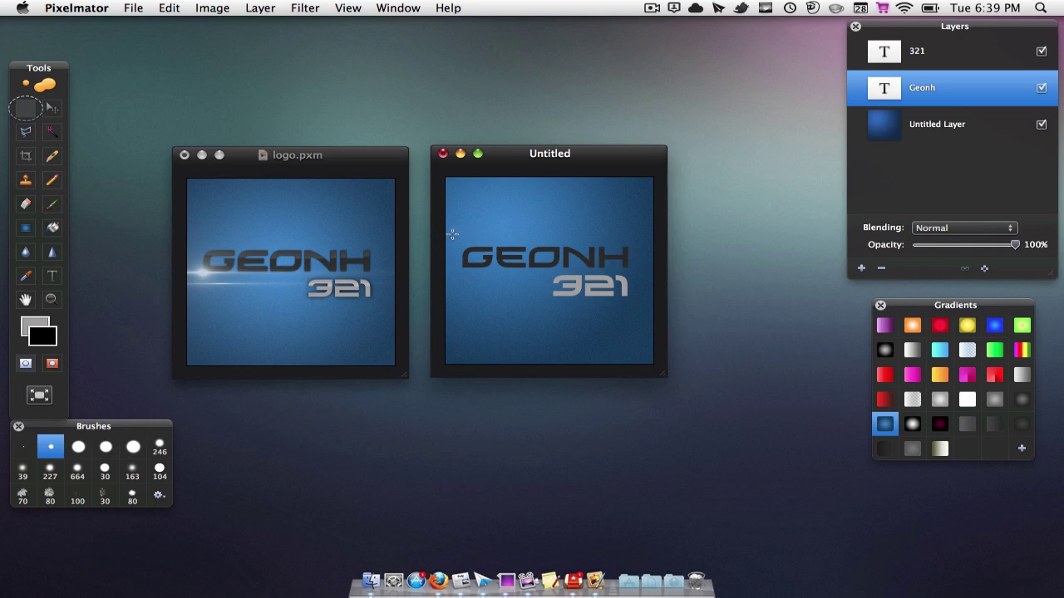
drag(447, 233, 661, 256)
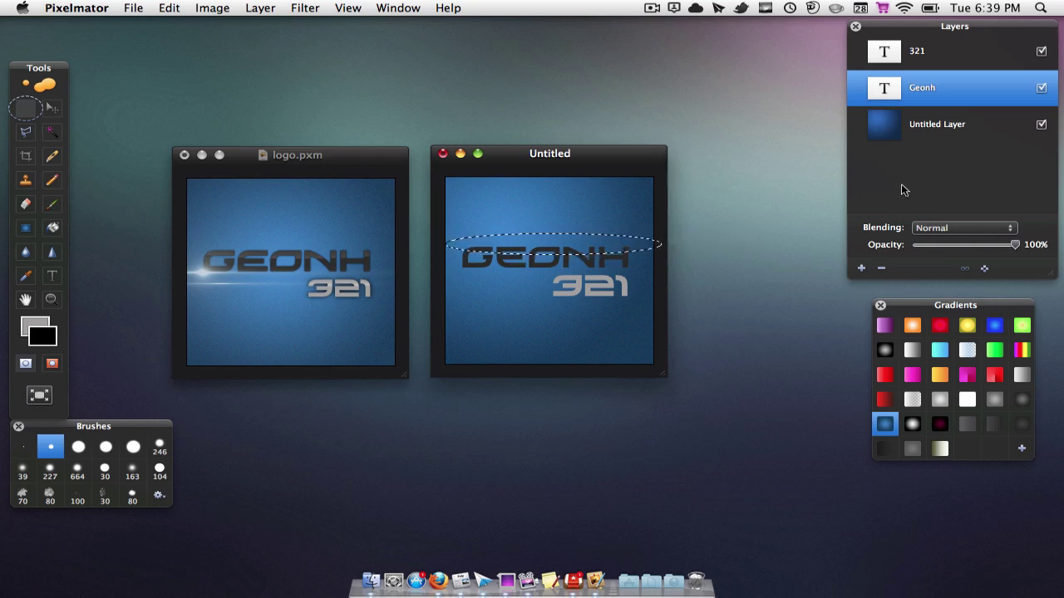
click(861, 268)
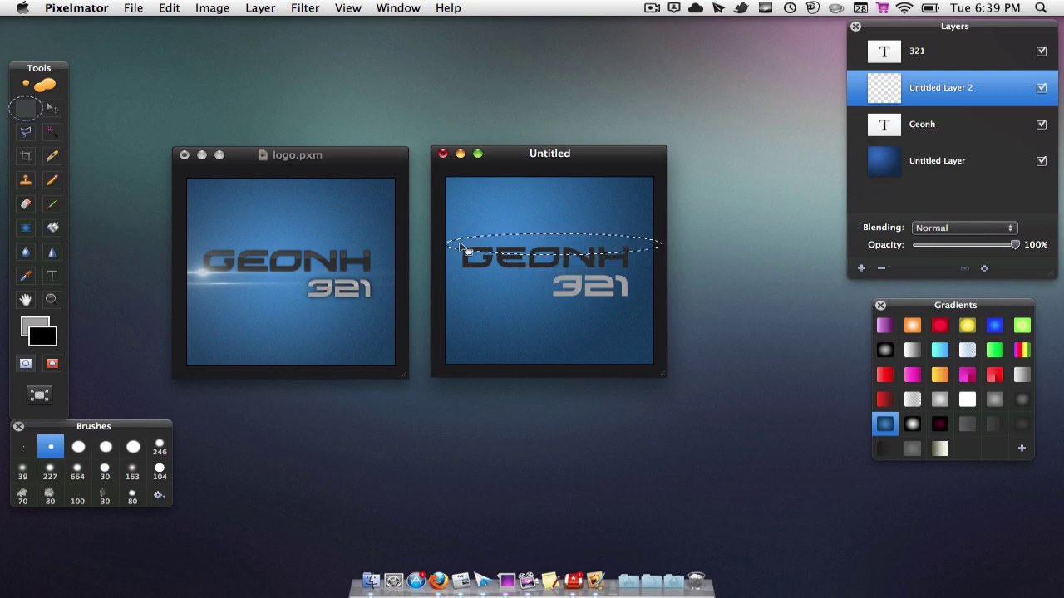
- Set up the linear white-to-transparent gradient preset with its end stop at 0% opacity
click(913, 402)
double_click(914, 401)
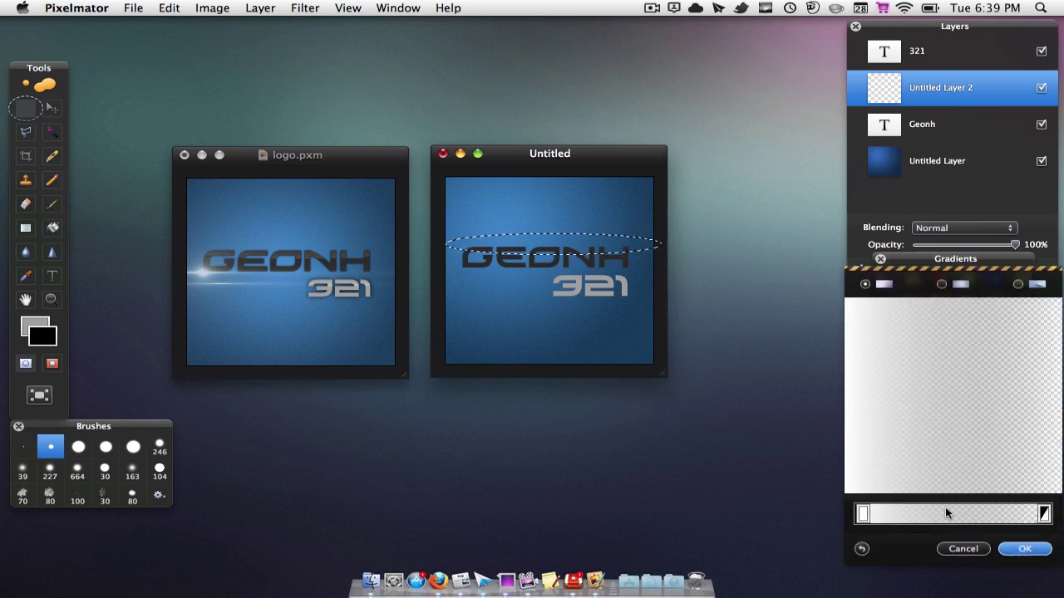
double_click(862, 514)
click(395, 275)
double_click(1044, 514)
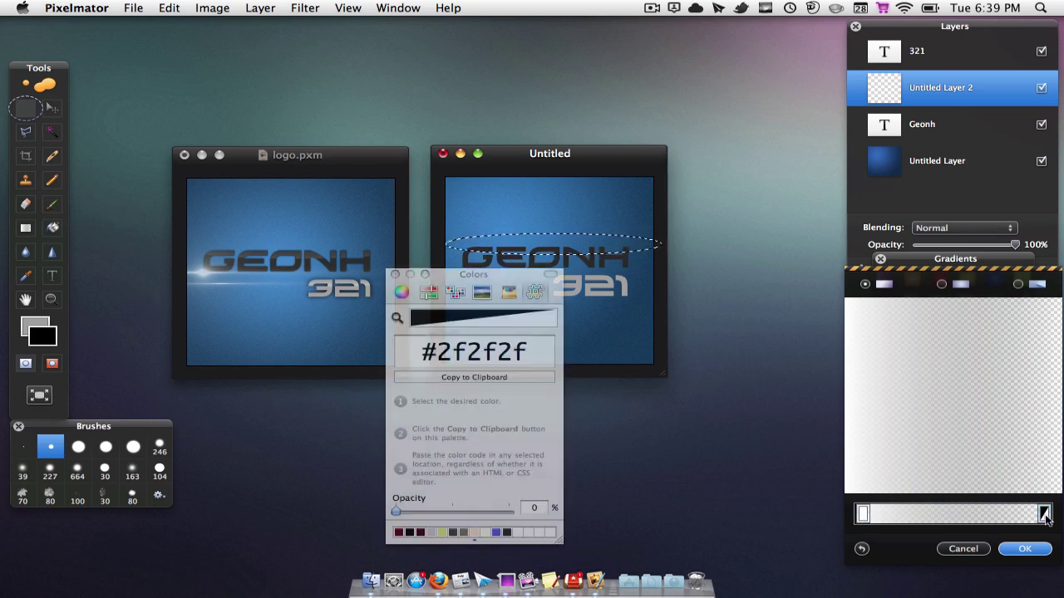
mouse_move(401, 512)
mouse_down()
mouse_move(518, 511)
mouse_move(394, 513)
mouse_up()
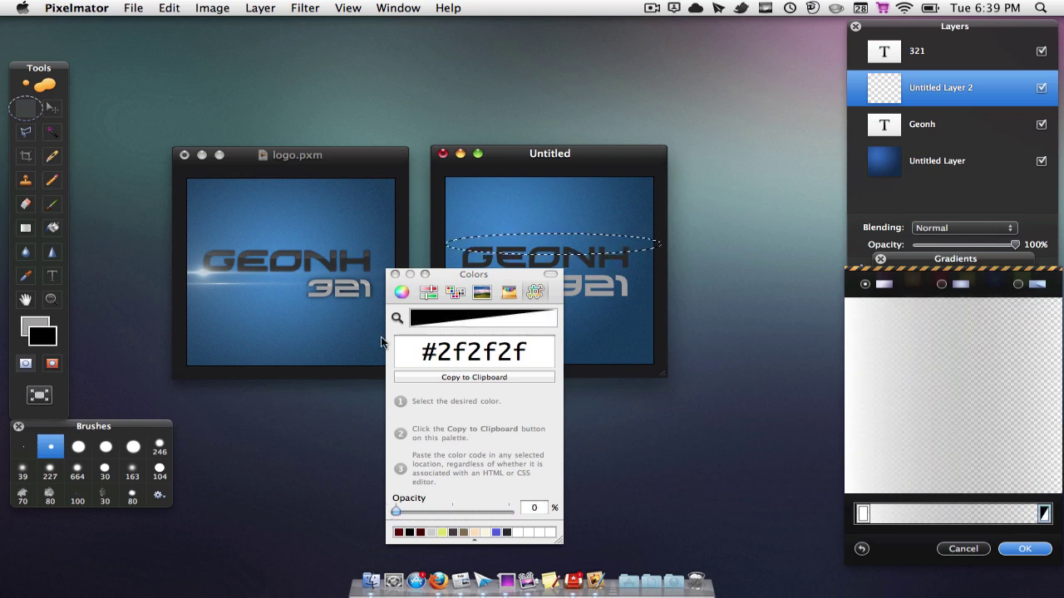
click(394, 275)
click(1046, 551)
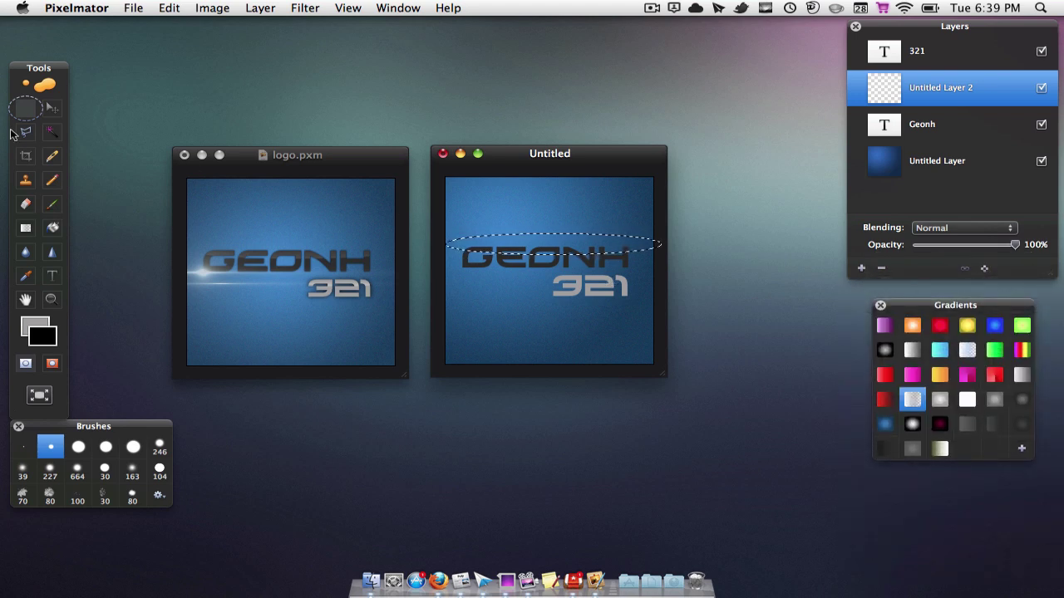
- Fill the elliptical selection over GEONH with a vertical white-to-transparent linear gradient on Untitled Layer 2
click(28, 229)
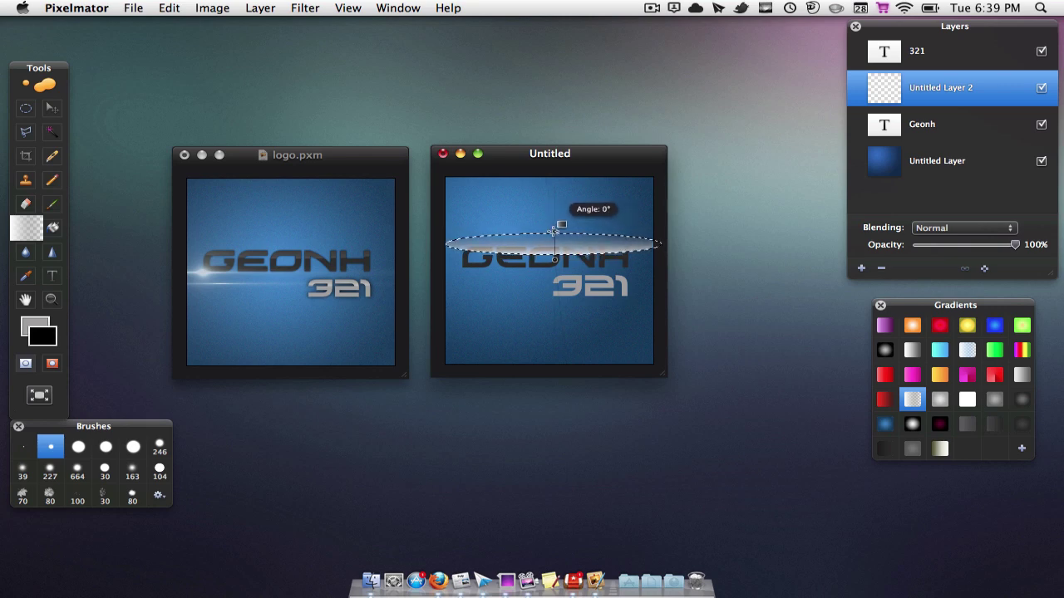
drag(554, 231, 554, 231)
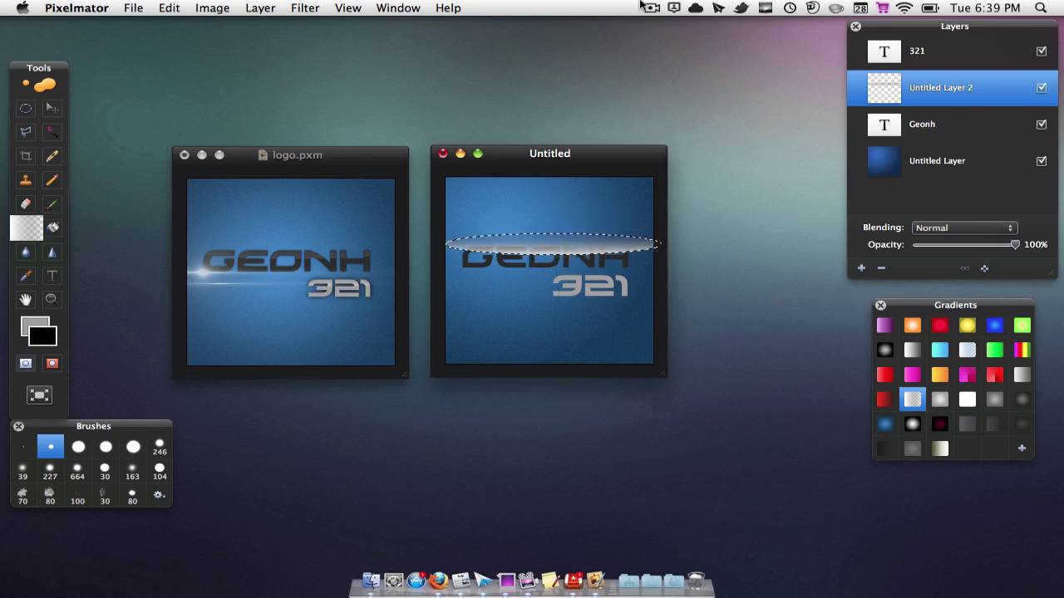
- Trim the gradient on Untitled Layer 2 to the shape of the GEONH letters, and lower that layer's opacity to 21%
click(942, 127)
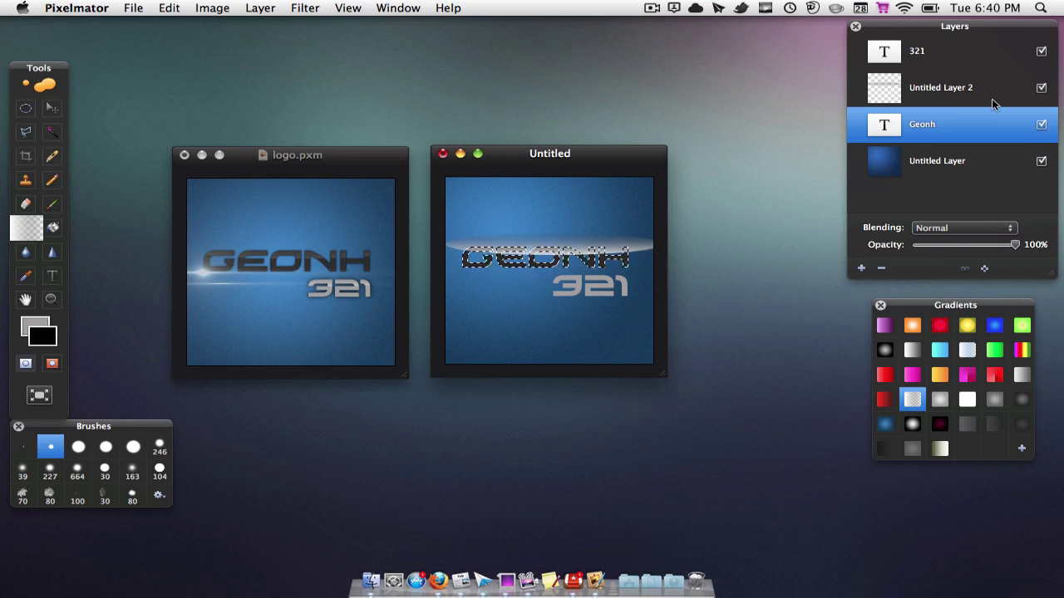
click(947, 94)
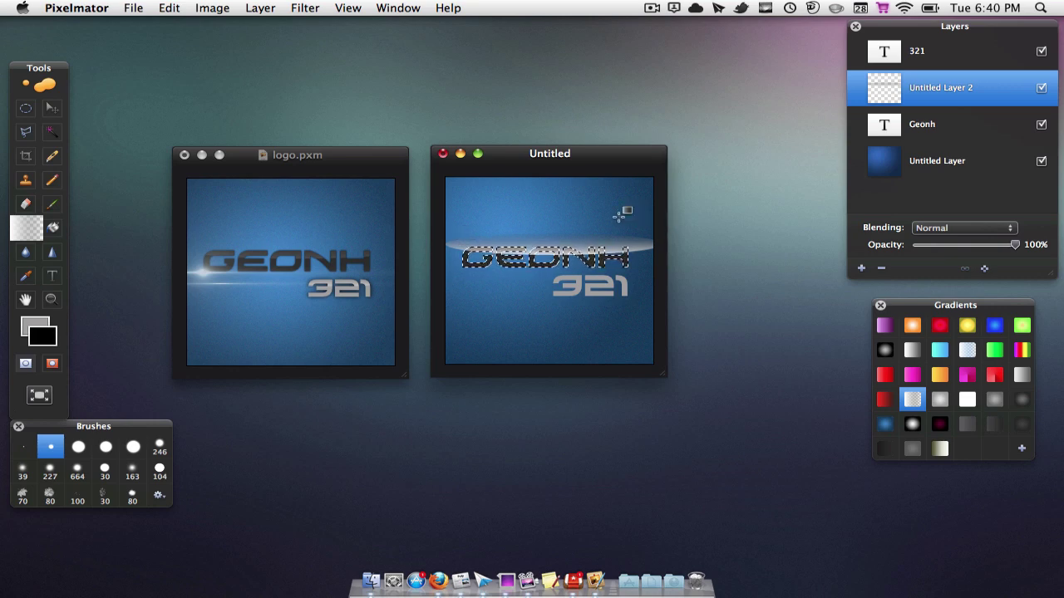
click(169, 8)
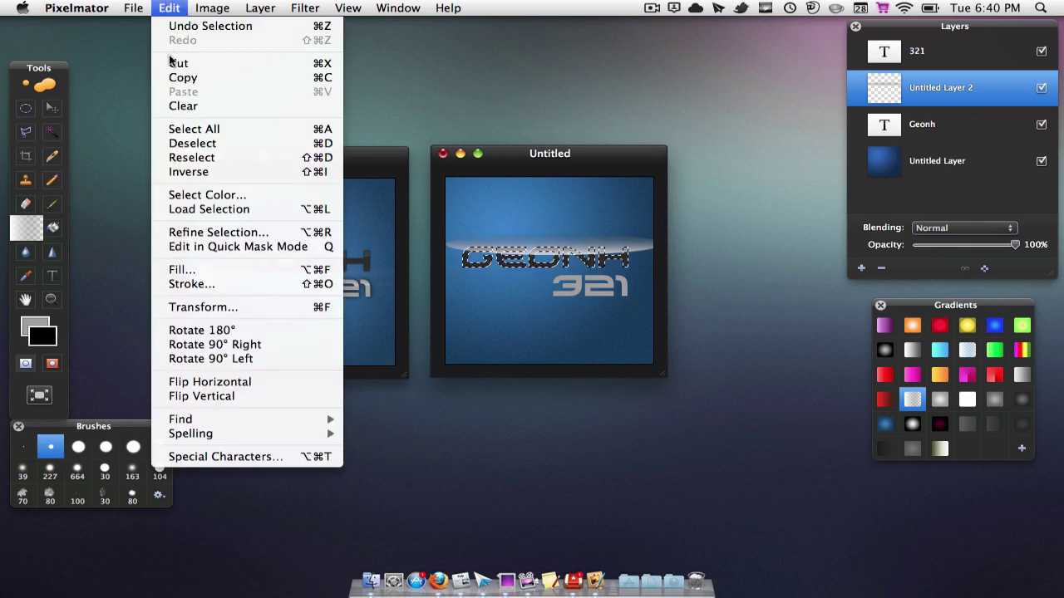
click(185, 171)
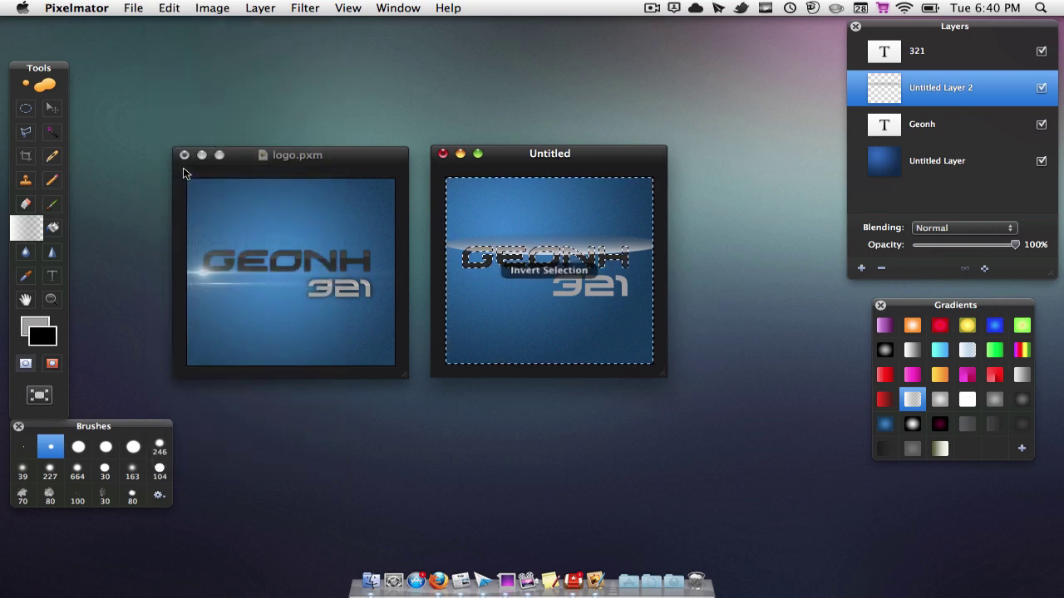
key(BackSpace)
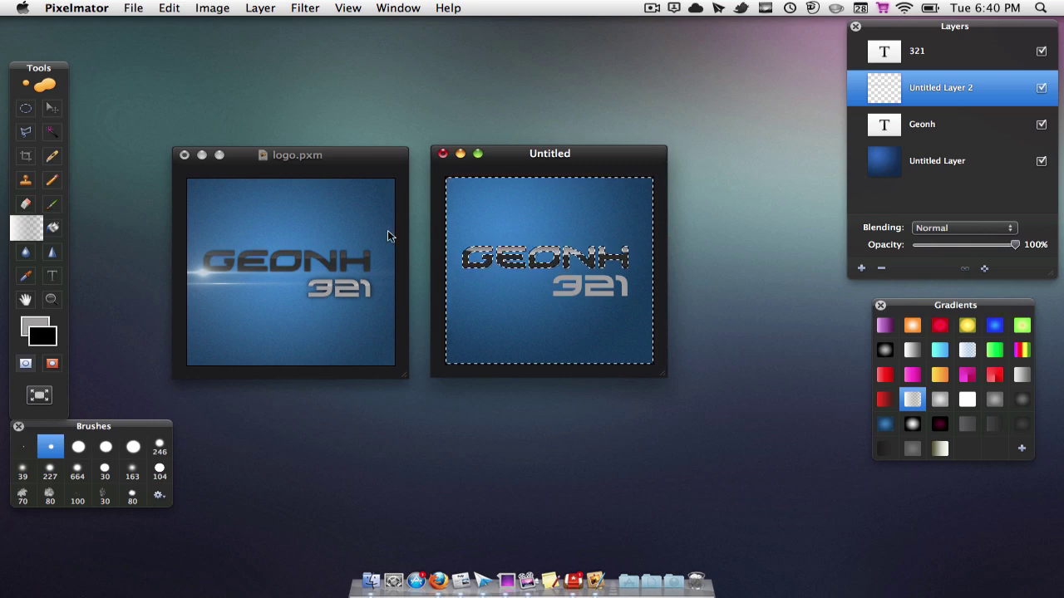
key(super+d)
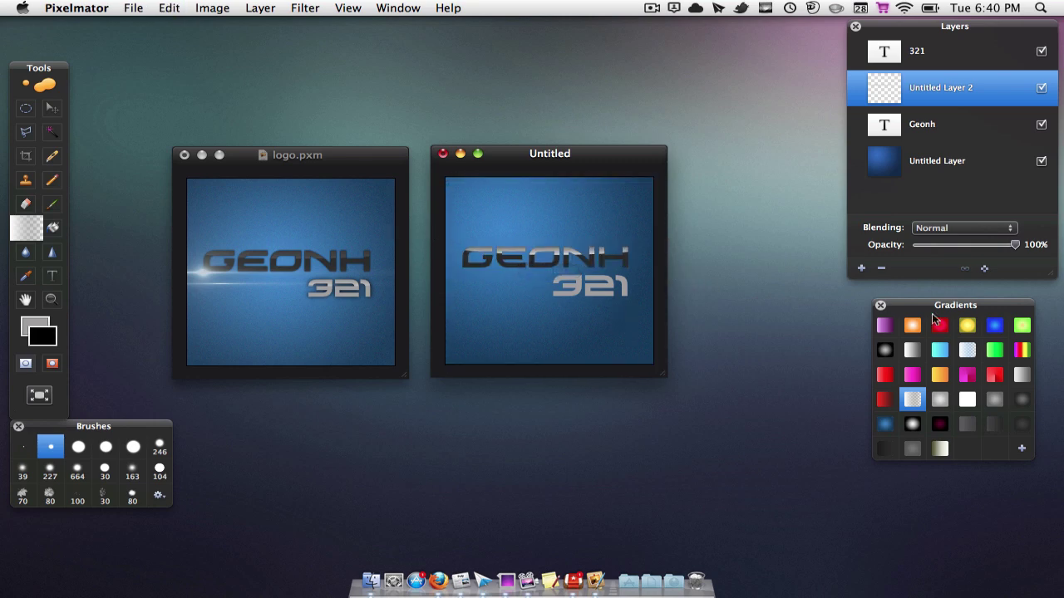
drag(985, 244, 936, 241)
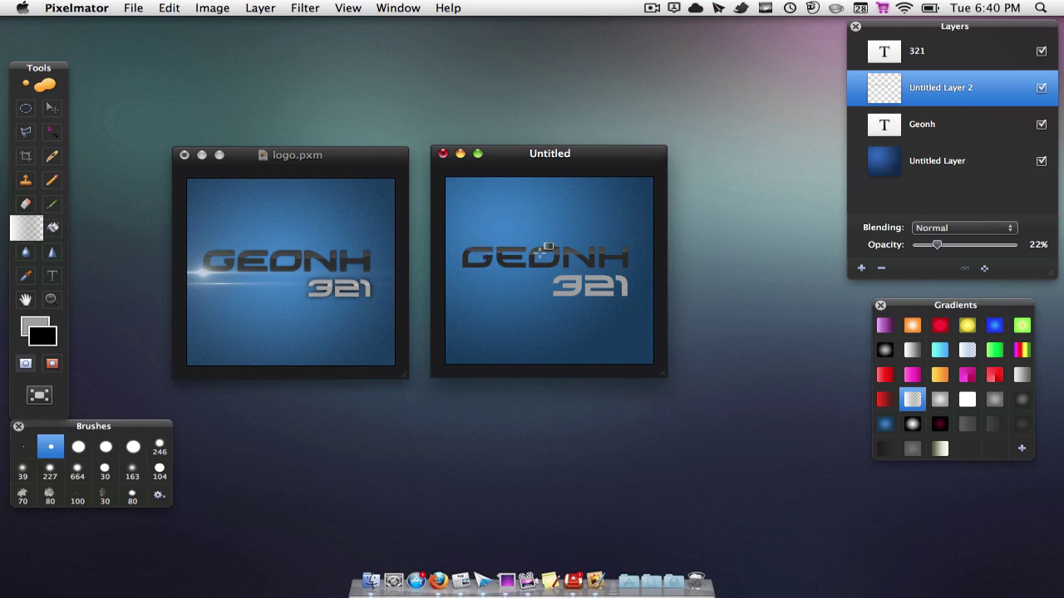
mouse_move(944, 245)
mouse_down()
mouse_move(986, 245)
mouse_move(935, 250)
mouse_move(948, 251)
mouse_up()
- Add a new layer directly above the 321 text layer
click(915, 65)
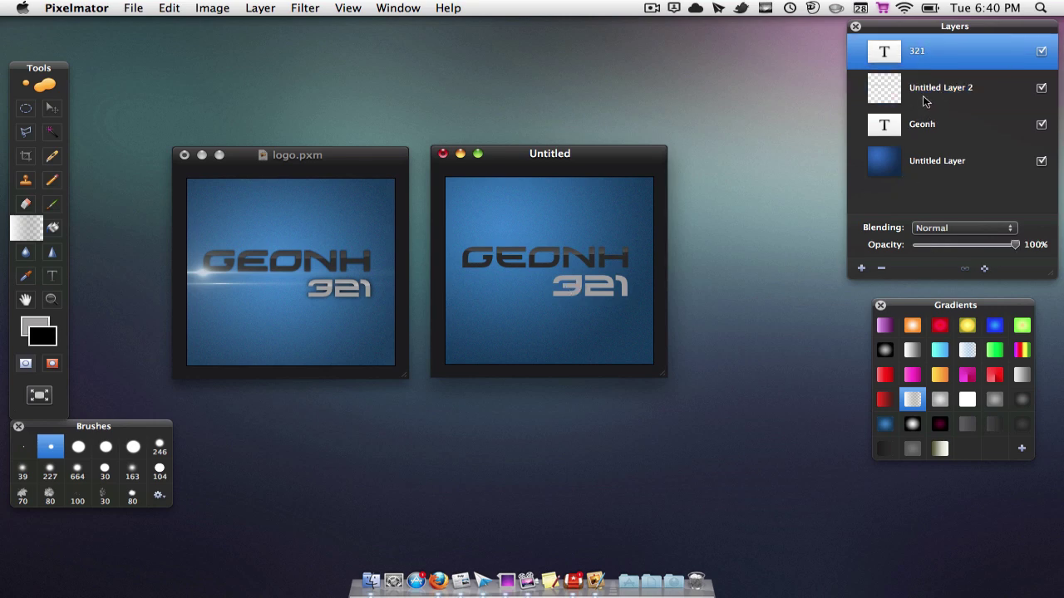
click(925, 101)
click(894, 54)
click(862, 268)
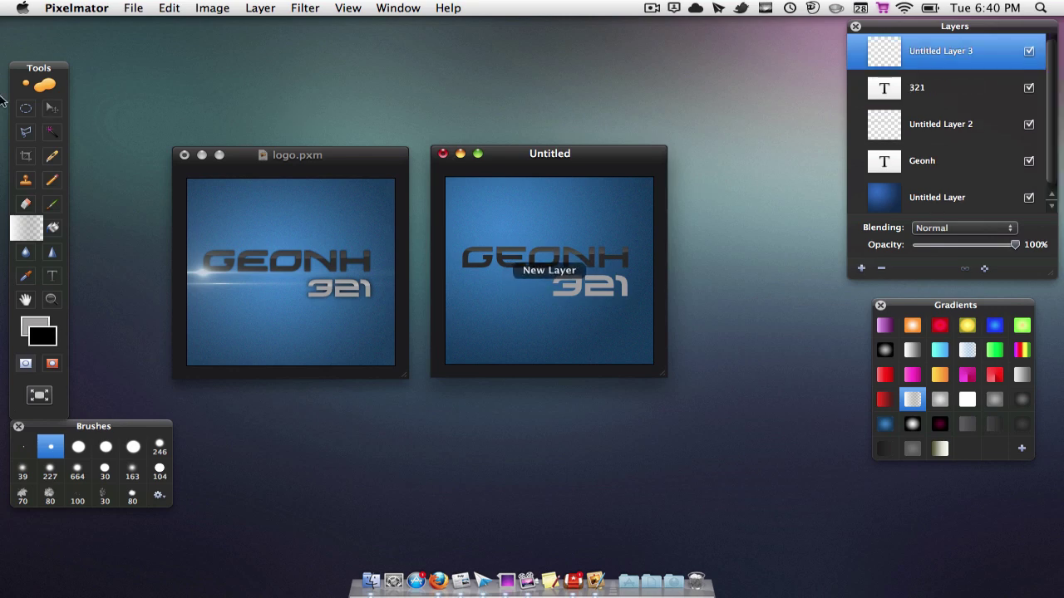
- Make a flat elliptical selection over the upper half of 321 and fill it with the white-to-transparent gradient on the new layer
click(24, 109)
drag(536, 266, 650, 286)
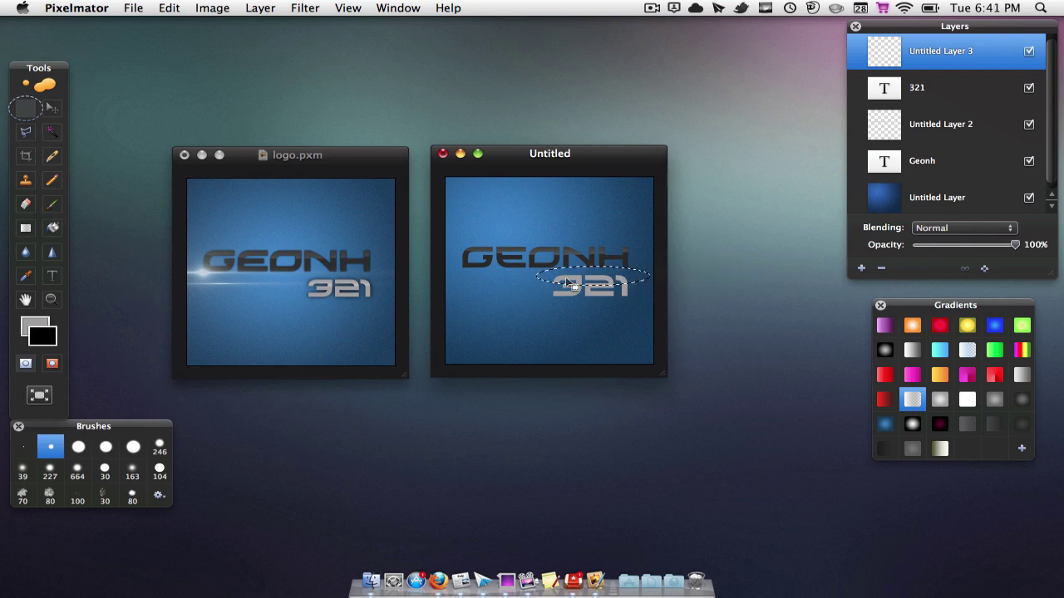
click(26, 227)
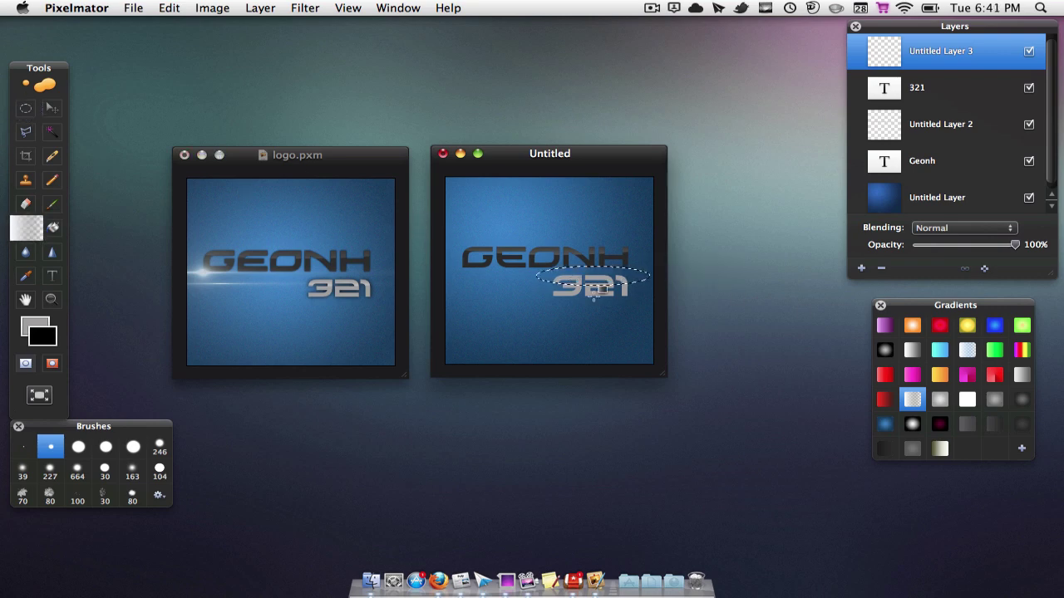
drag(592, 290, 607, 251)
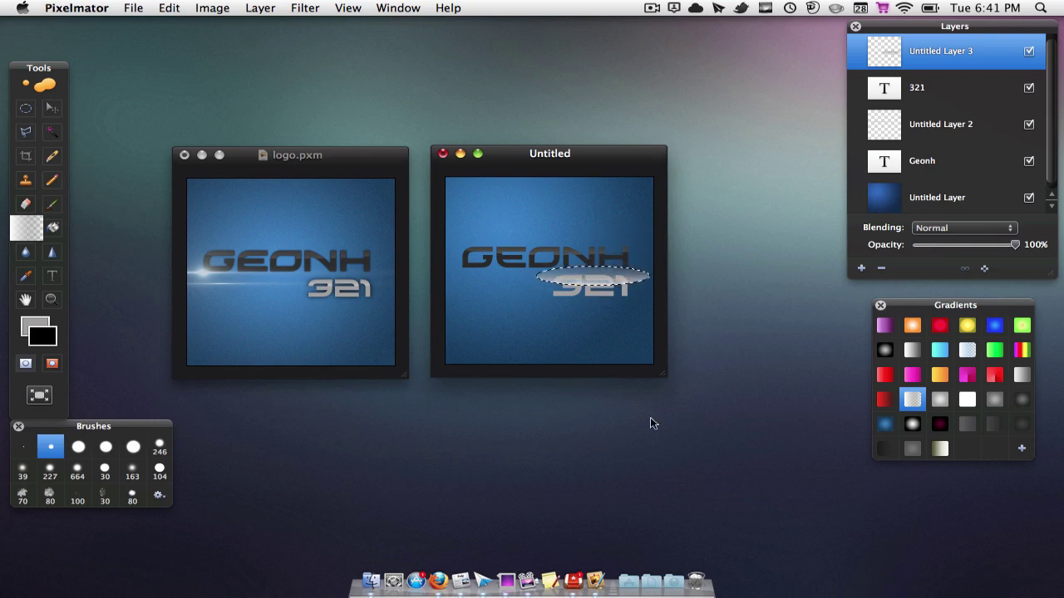
- Trim the gradient on Untitled Layer 3 to the shape of the 321 digits, and lower that layer's opacity to 51%
click(920, 99)
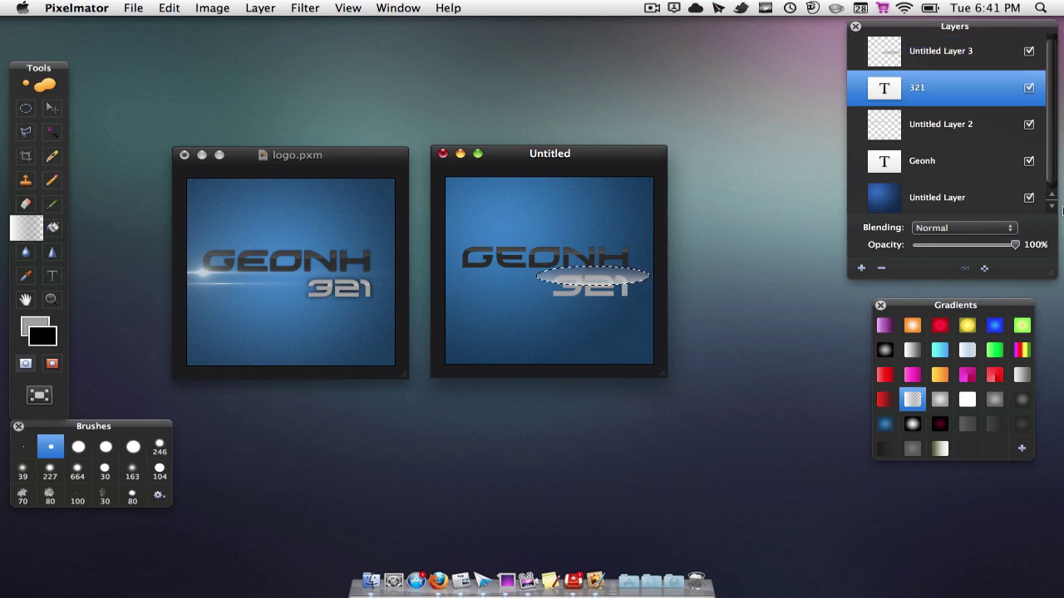
key(super+shift+l)
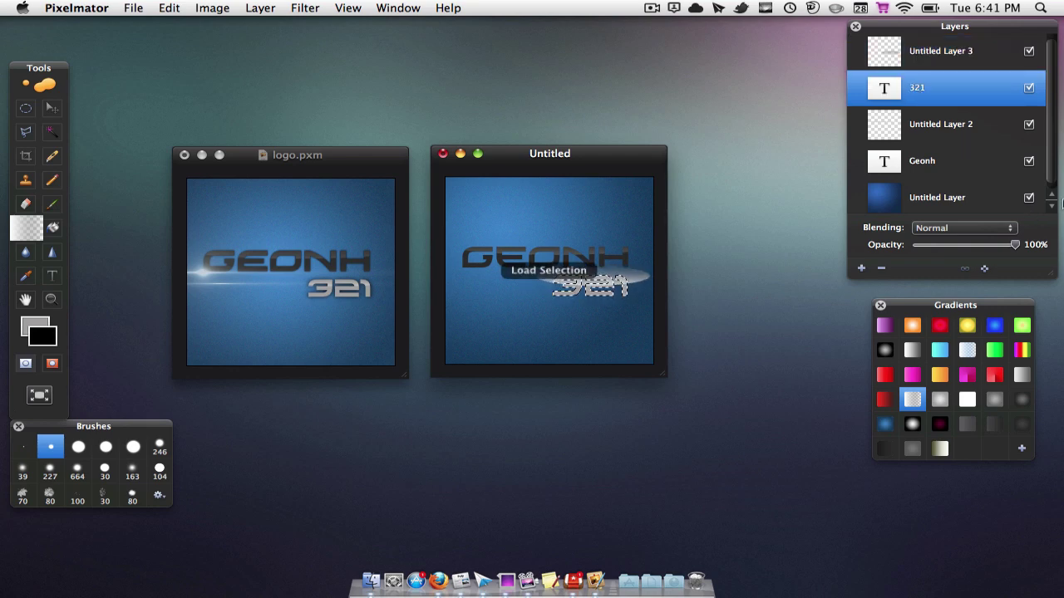
click(939, 51)
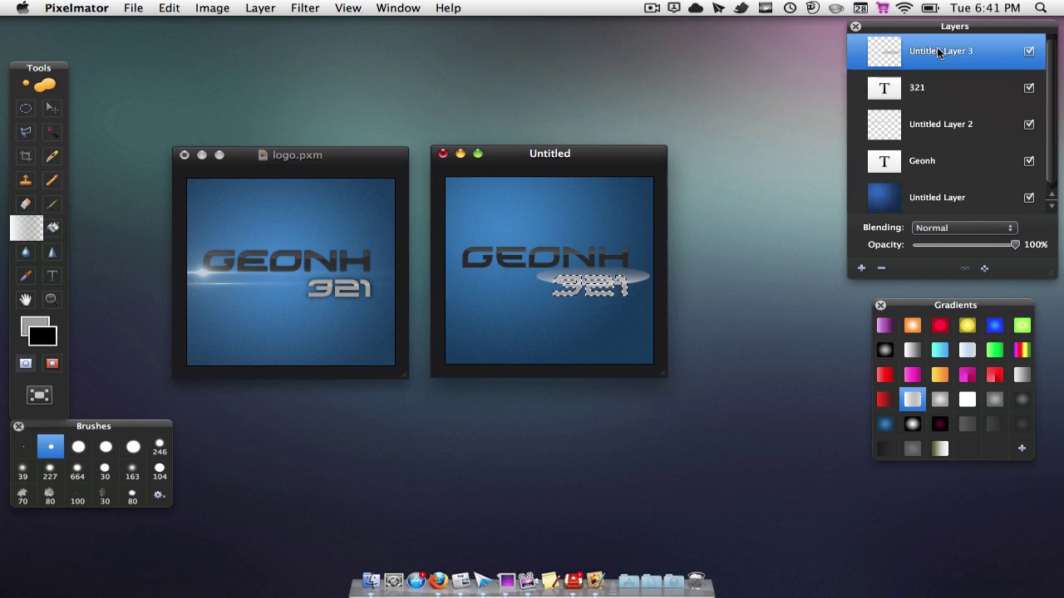
click(169, 9)
click(188, 169)
key(Delete)
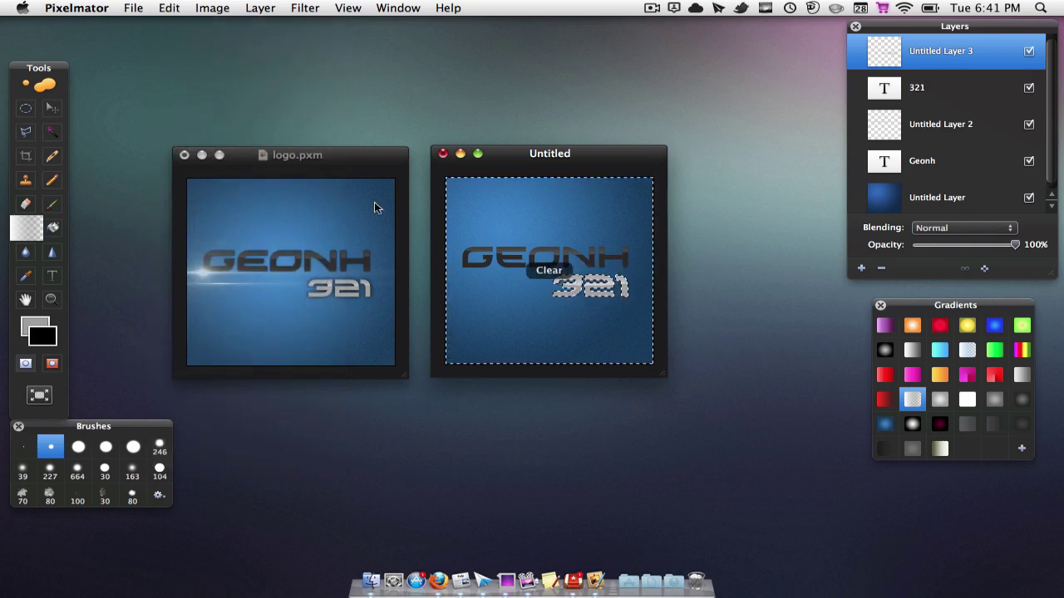
key(super+d)
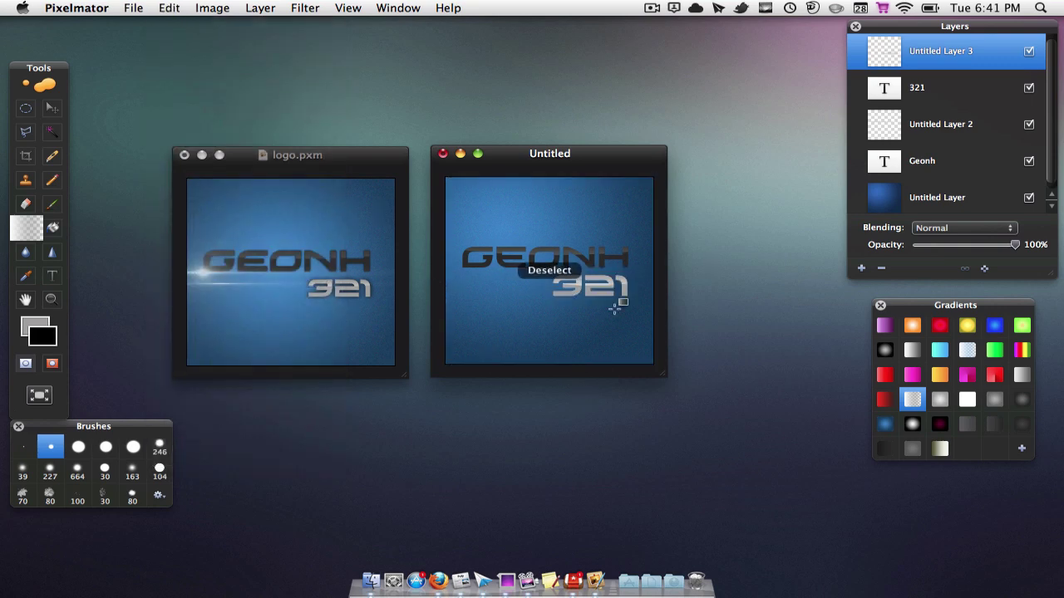
drag(1012, 248, 965, 247)
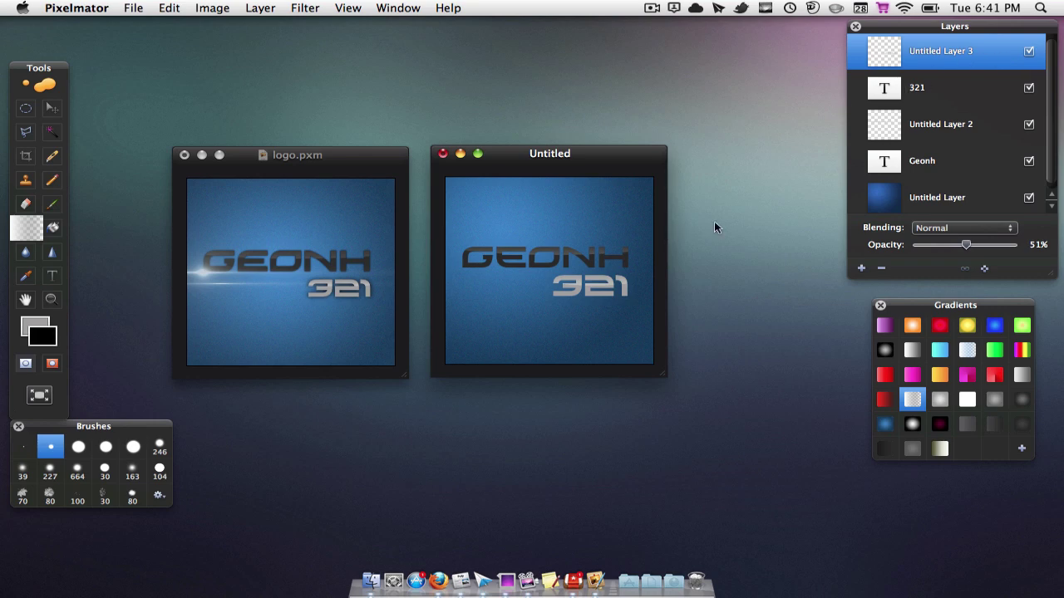
- Merge Untitled Layer 3 with the 321 text layer
shift+click(940, 95)
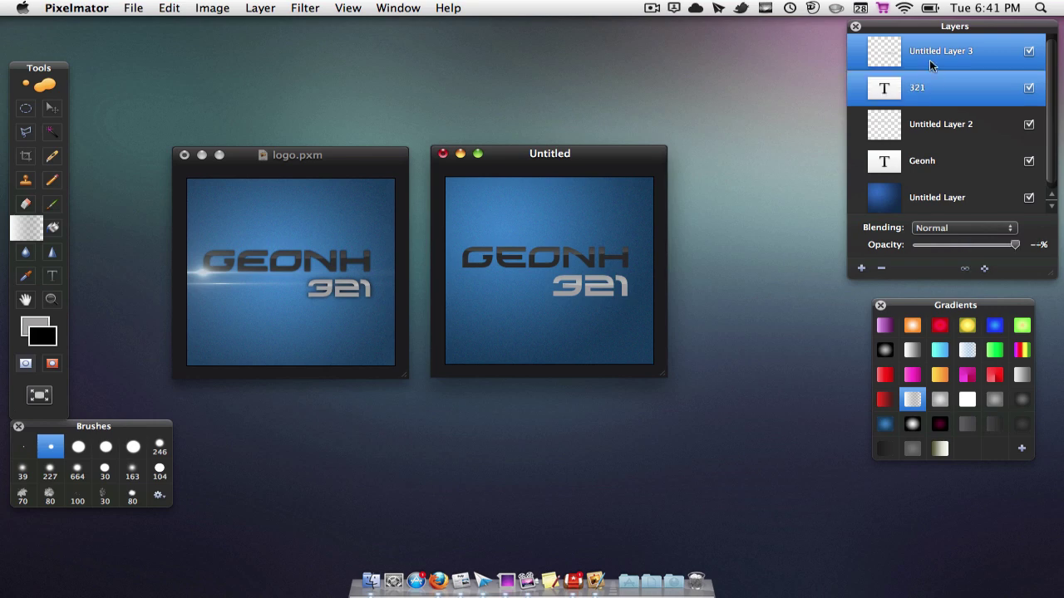
right_click(928, 62)
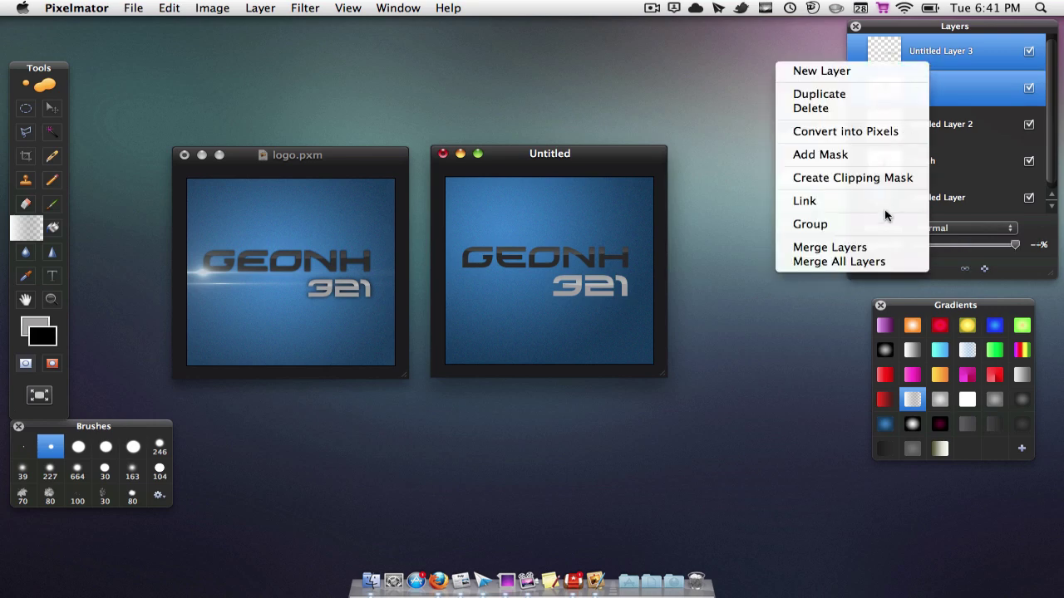
click(887, 248)
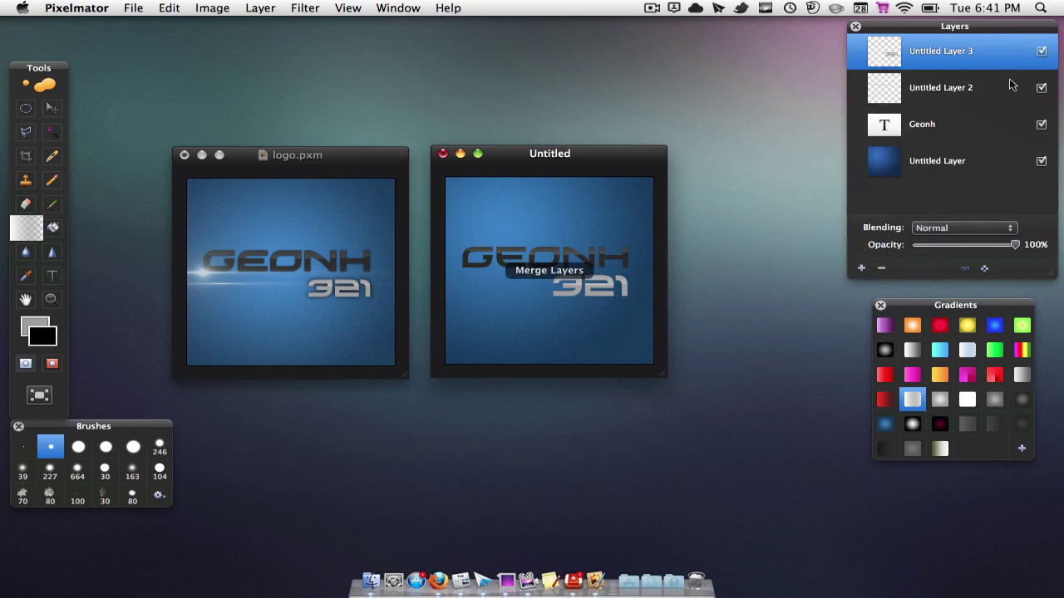
- Merge Untitled Layer 2 with the Geonh text layer
click(1001, 86)
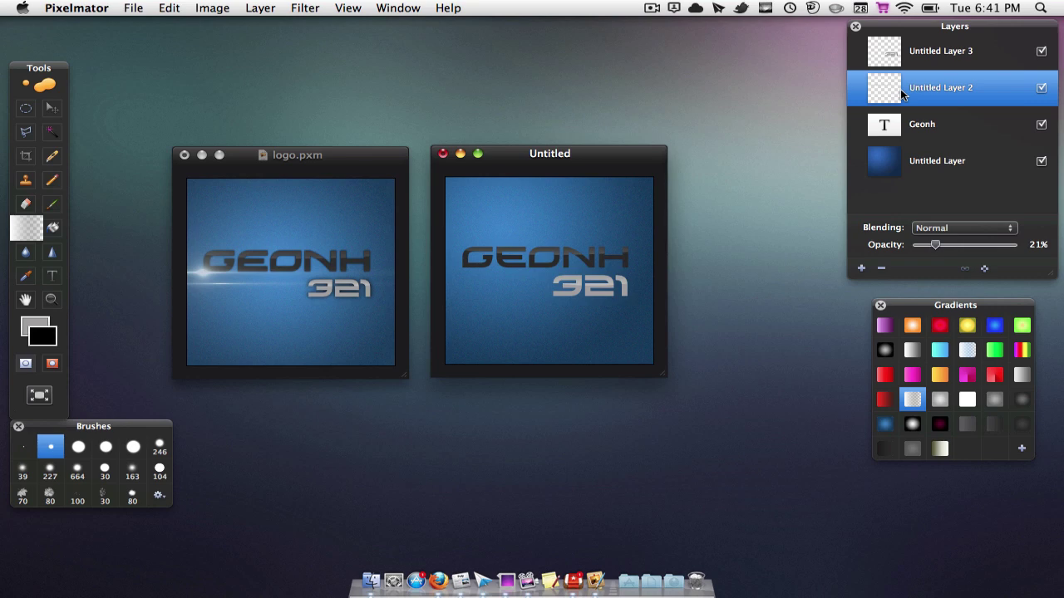
shift+click(952, 132)
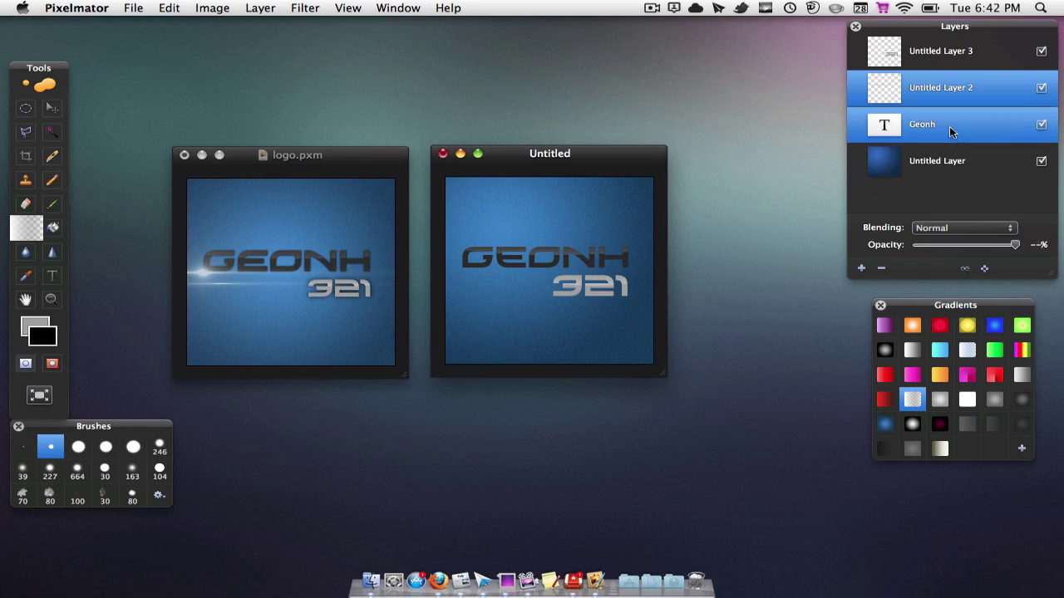
right_click(951, 131)
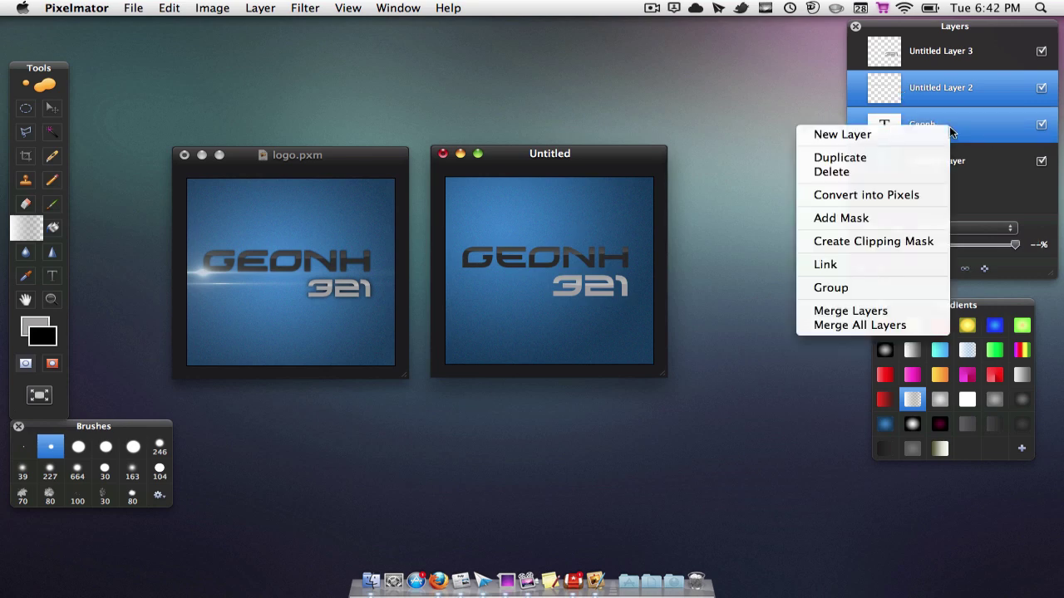
click(866, 307)
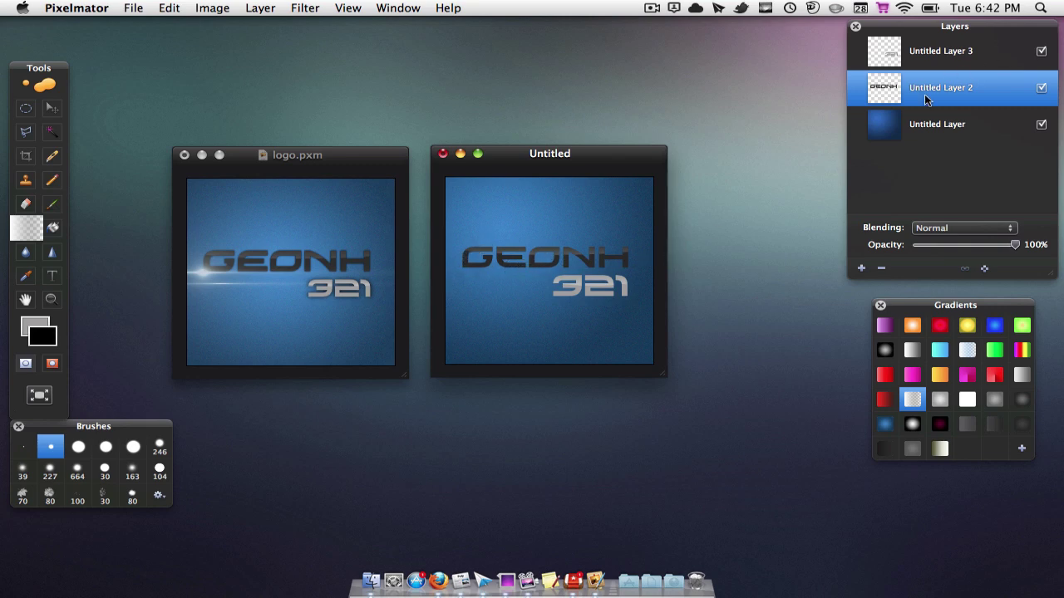
- Duplicate the merged GEONH layer and fill the letters of the copy with solid black
right_click(925, 96)
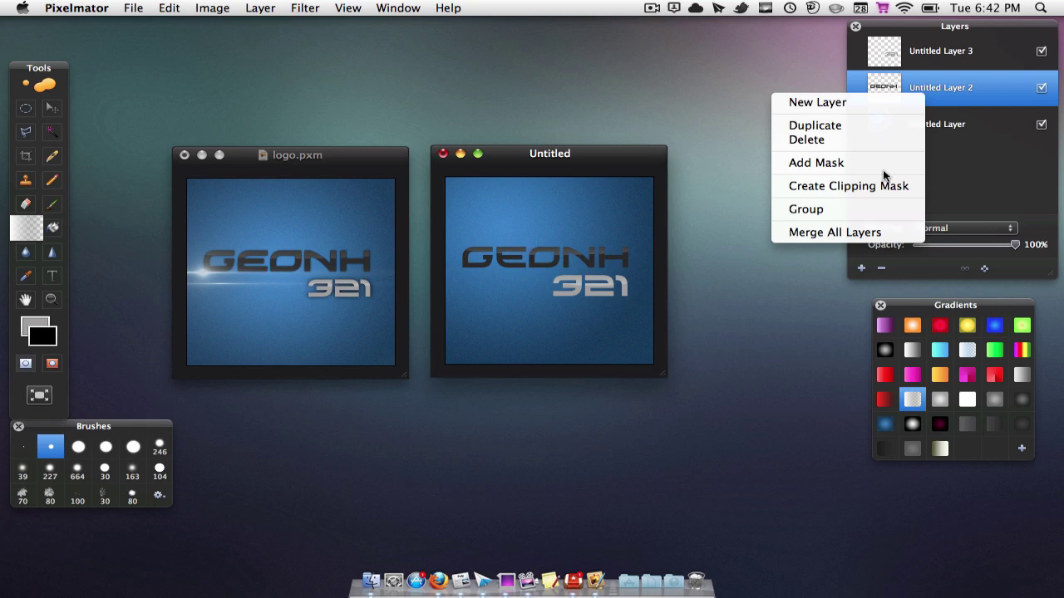
click(827, 126)
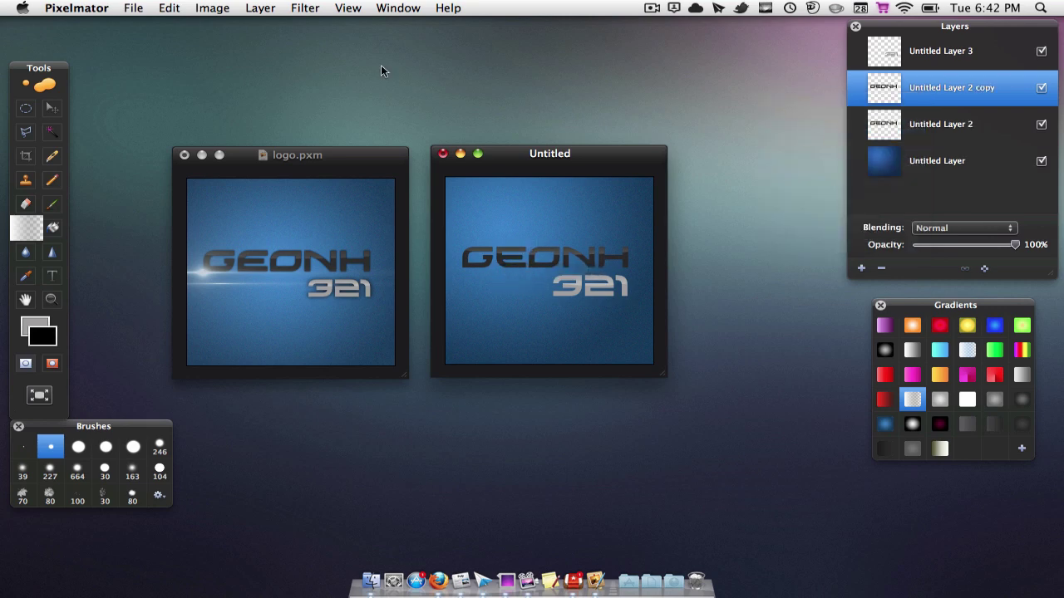
click(51, 229)
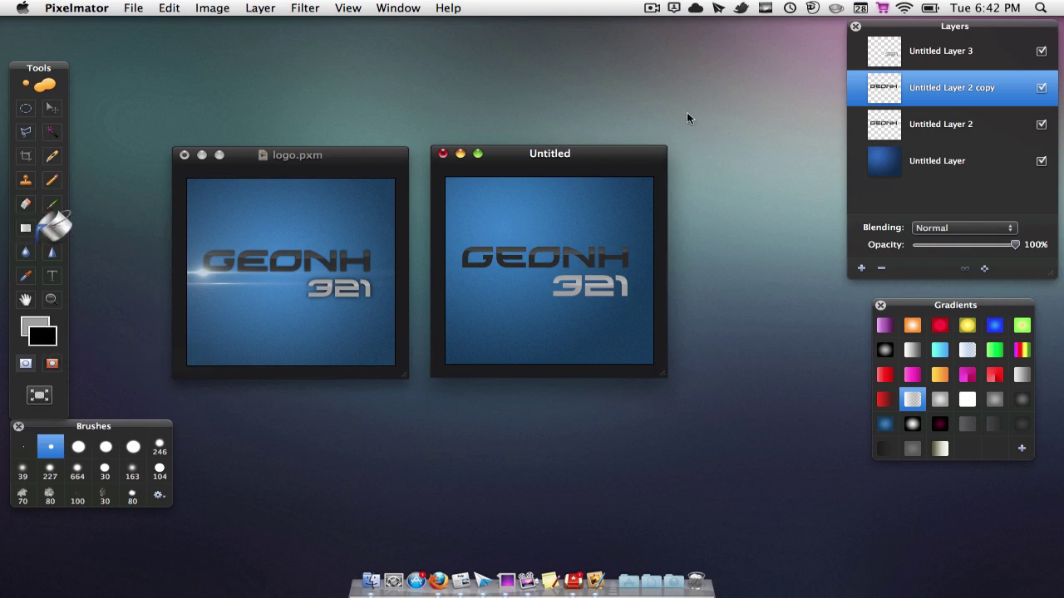
key(super+alt+l)
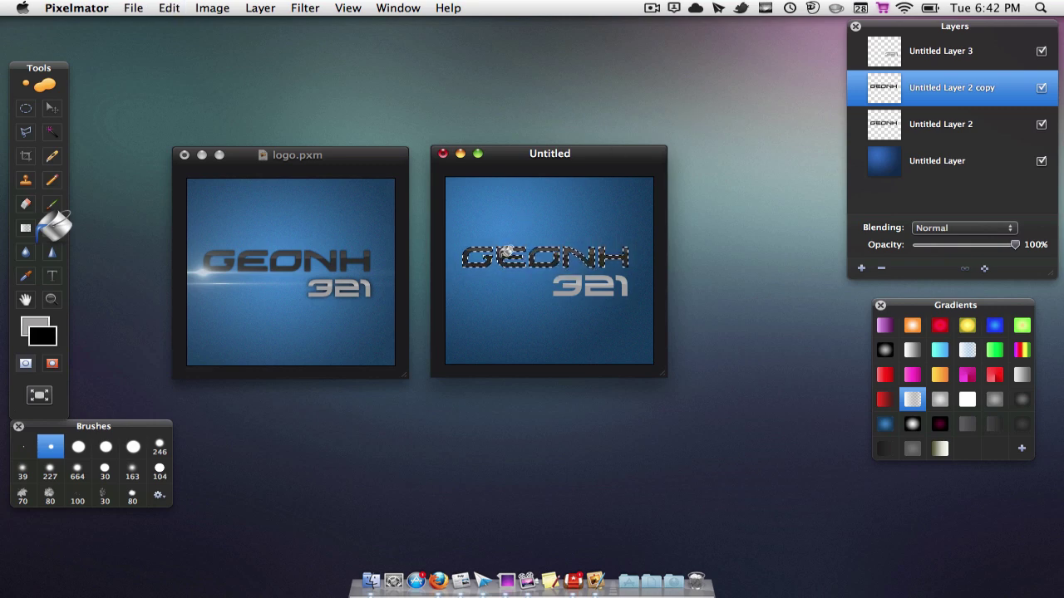
mouse_move(507, 251)
mouse_down()
mouse_move(796, 422)
mouse_move(1014, 505)
mouse_up()
key(super+d)
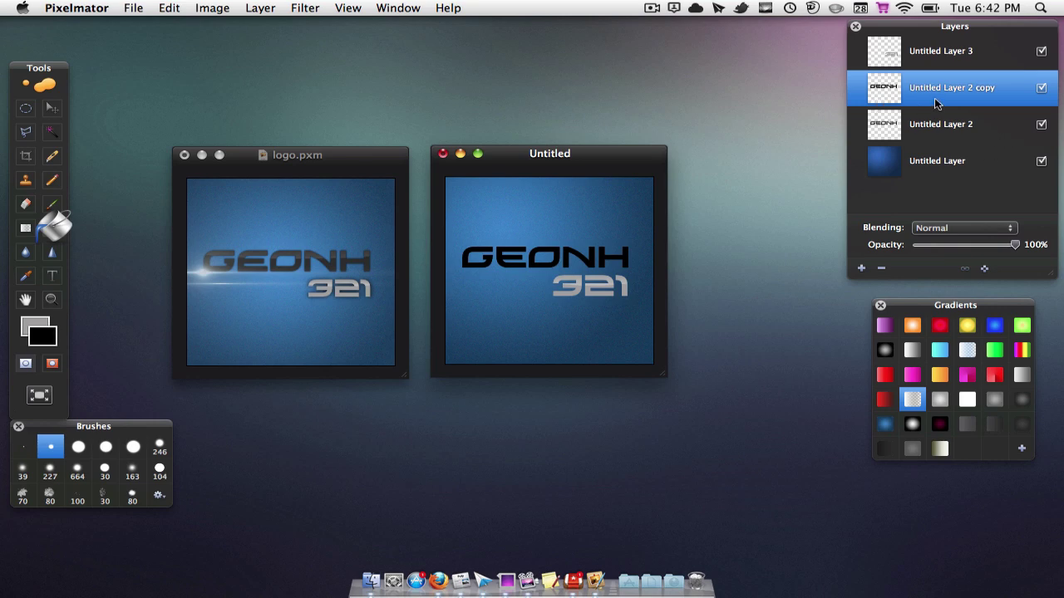
- Move the black GEONH copy beneath Untitled Layer 2 and apply a Gaussian blur with radius 8 to it
drag(932, 87, 941, 130)
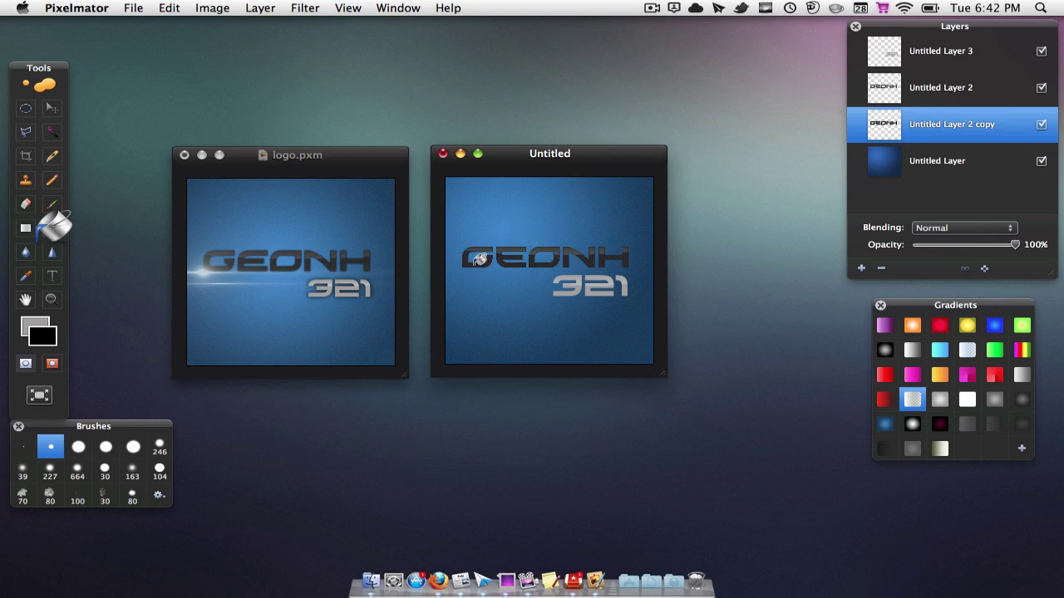
click(305, 8)
mouse_move(318, 65)
click(537, 81)
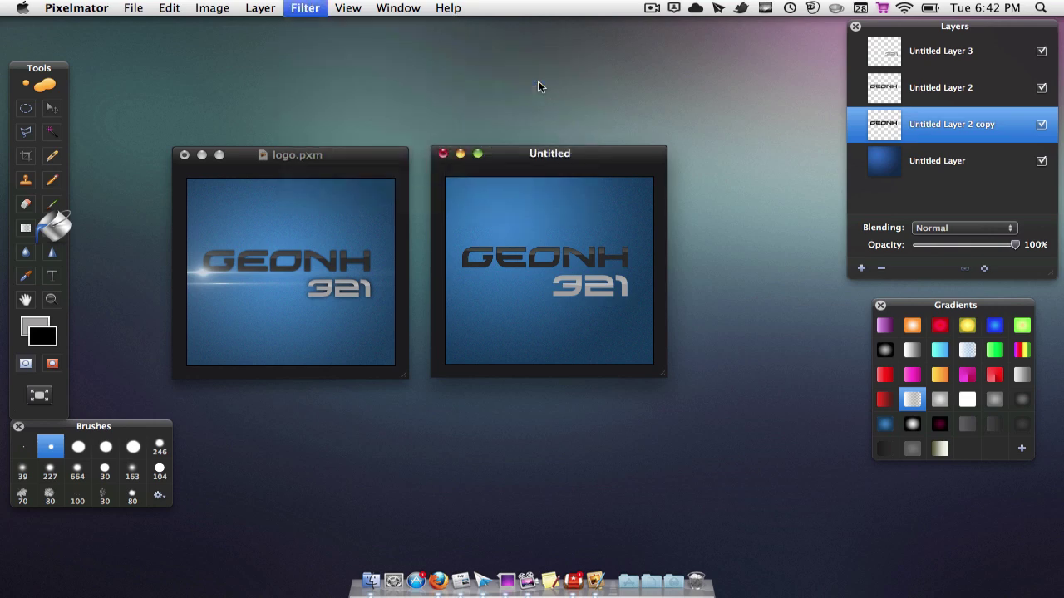
drag(467, 160, 479, 160)
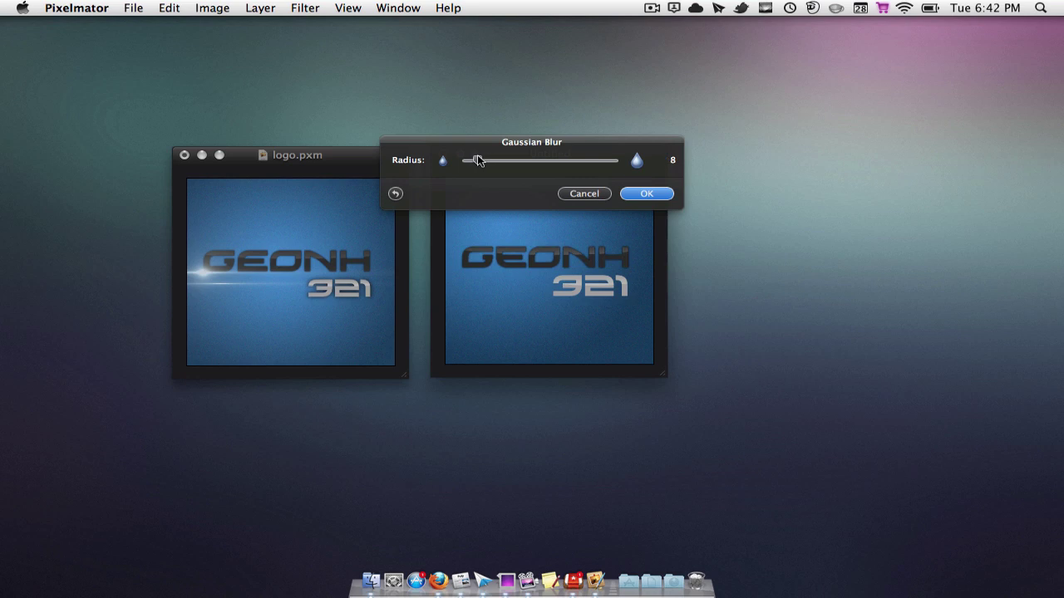
click(661, 198)
key(Return)
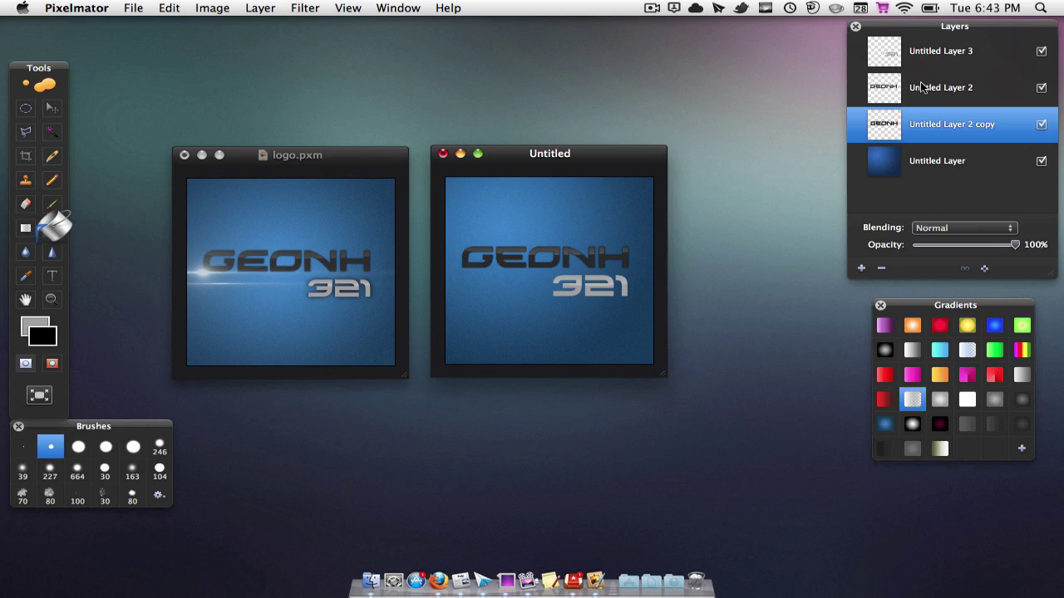
- Duplicate Untitled Layer 3 and fill the 321 digits of the copy with solid black
click(920, 53)
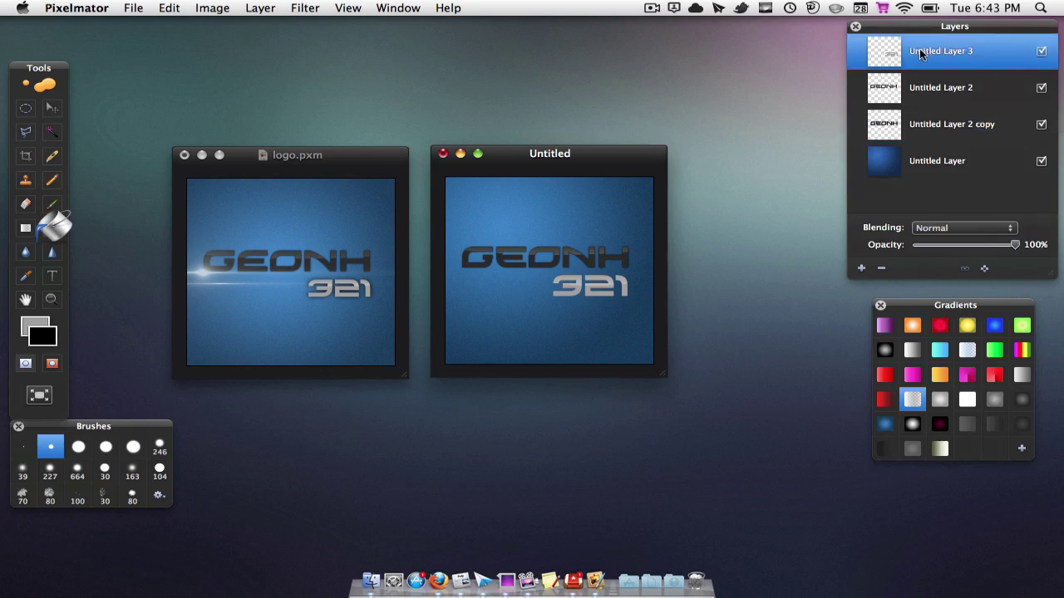
right_click(920, 53)
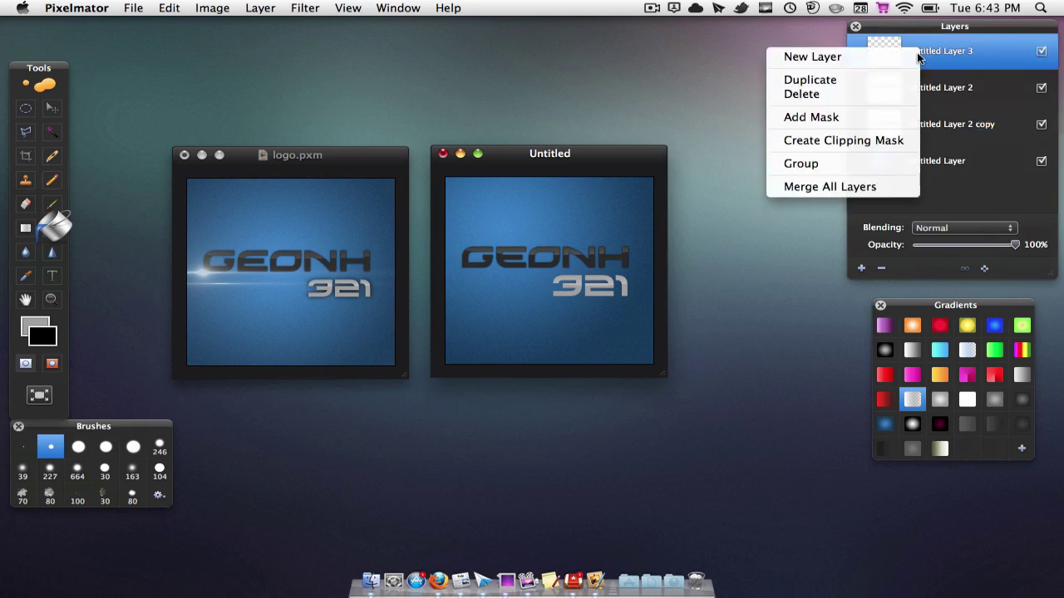
click(869, 81)
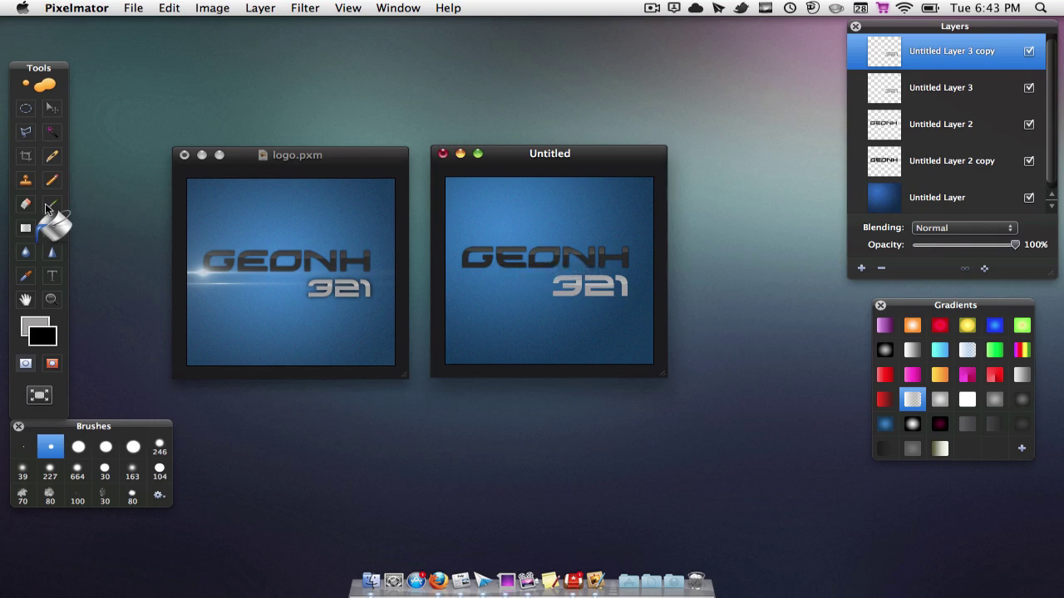
key(super+alt+l)
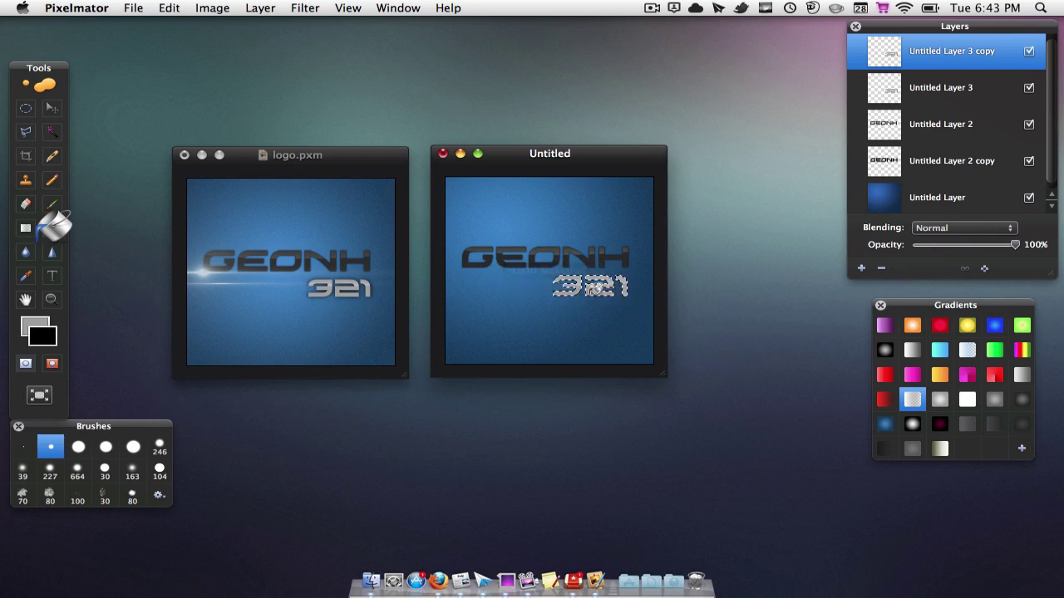
drag(595, 289, 794, 342)
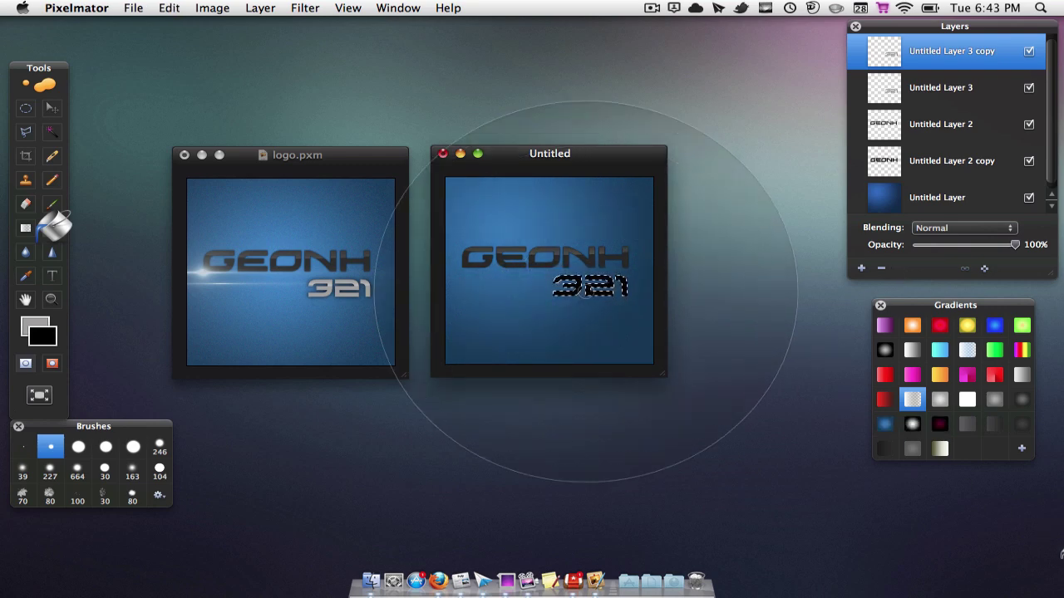
key(super+d)
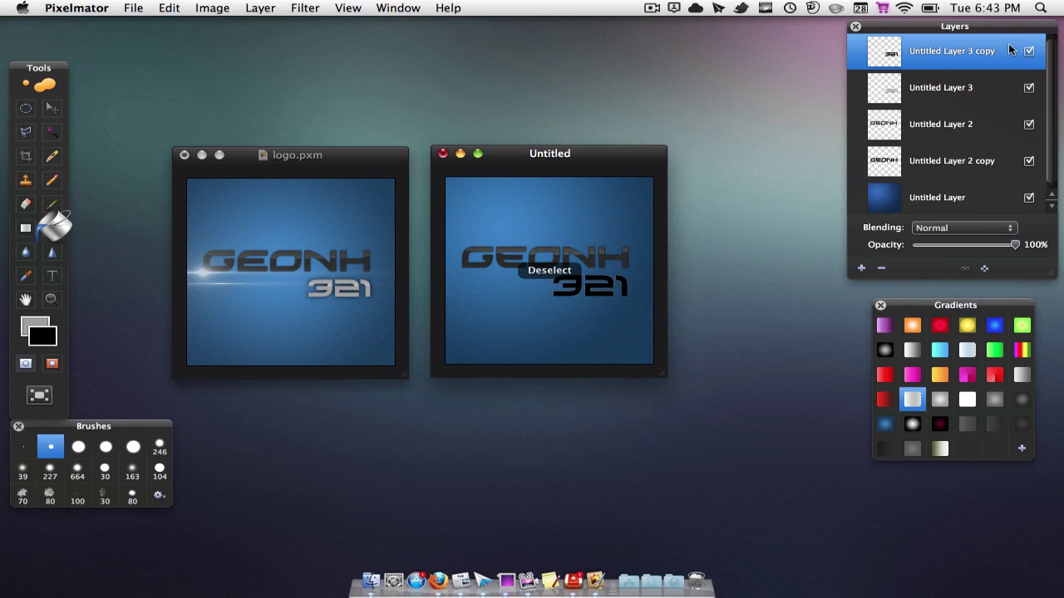
- Move the black 321 copy beneath Untitled Layer 3 and apply a Gaussian blur with radius 16 to it
drag(968, 51, 965, 93)
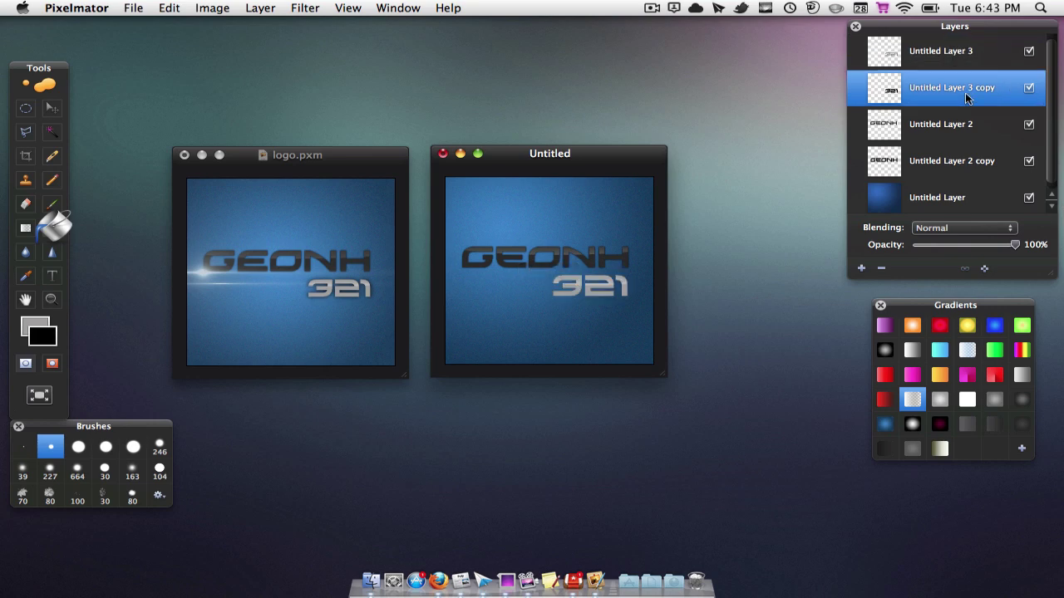
click(313, 9)
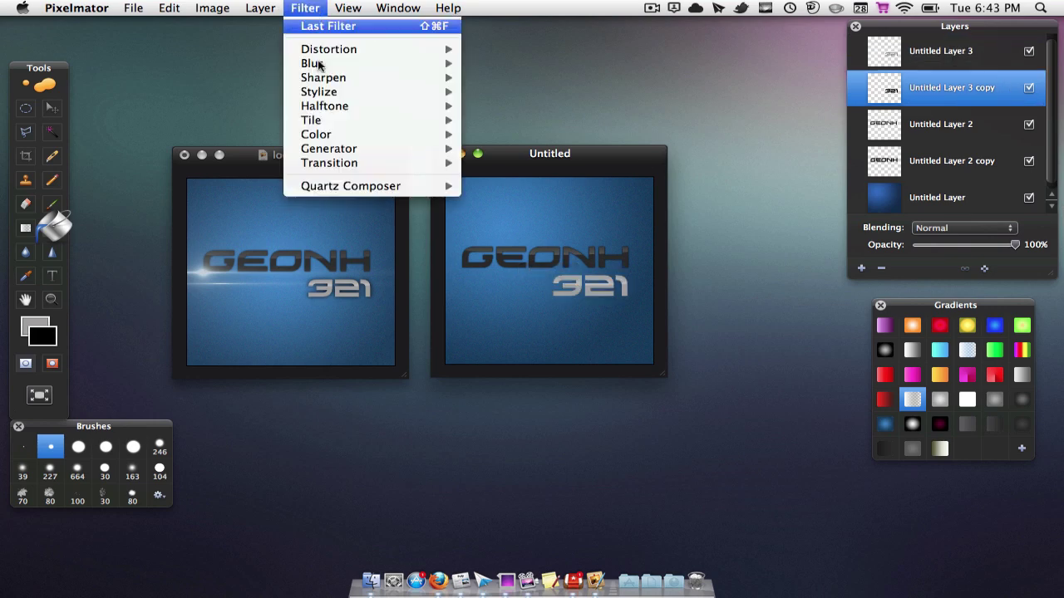
mouse_move(316, 60)
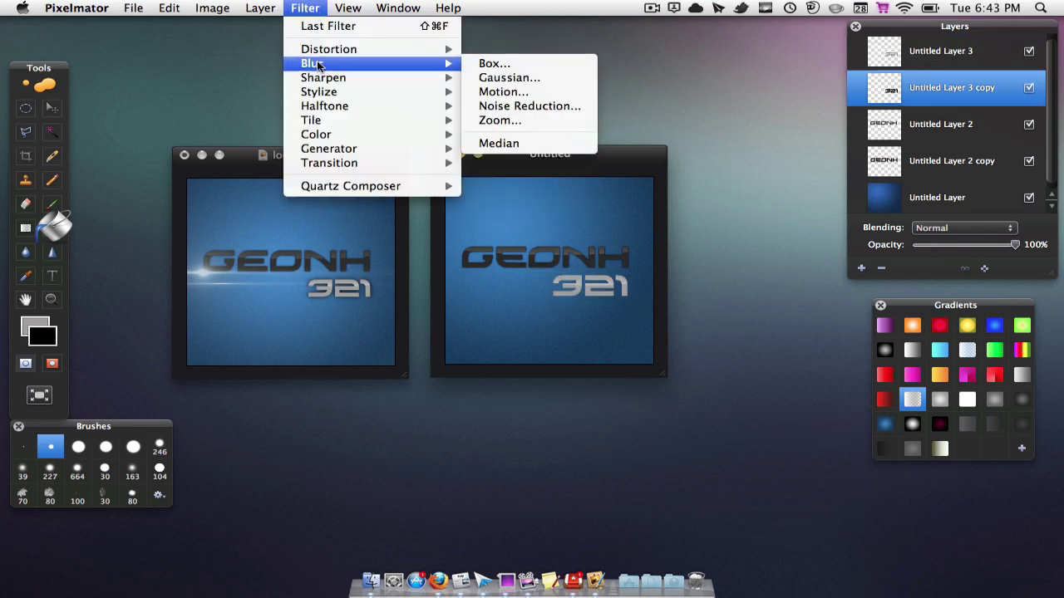
click(574, 78)
drag(464, 161, 488, 163)
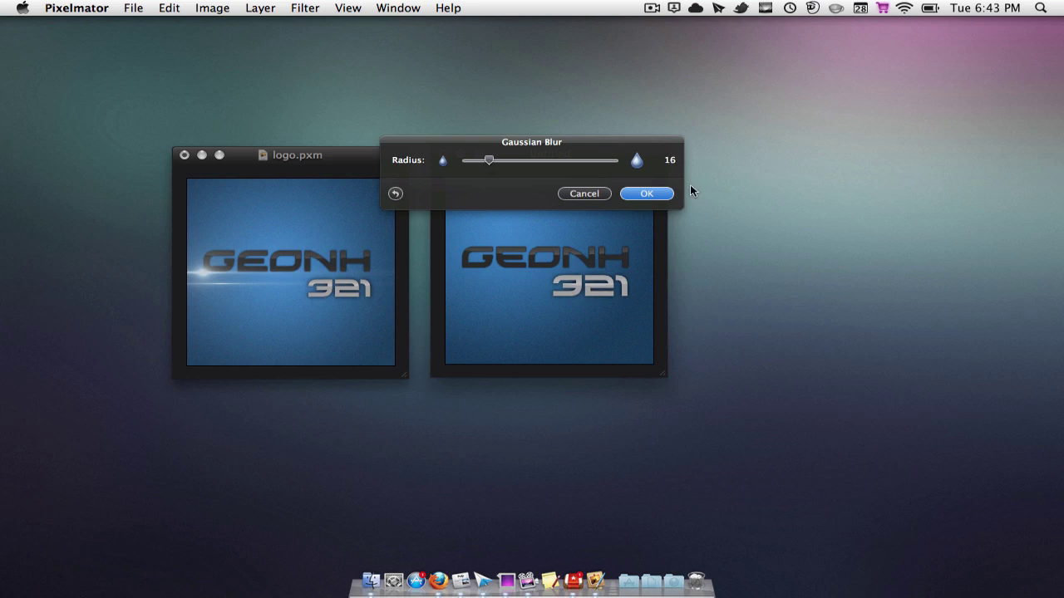
key(Return)
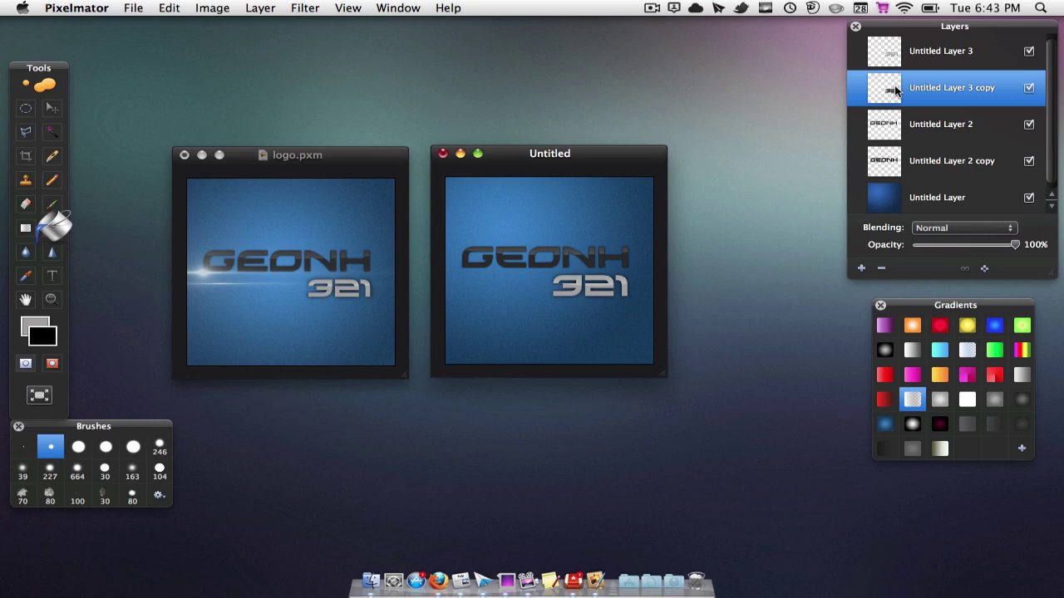
- Merge Untitled Layer 3 with its blurred black copy
shift+click(896, 58)
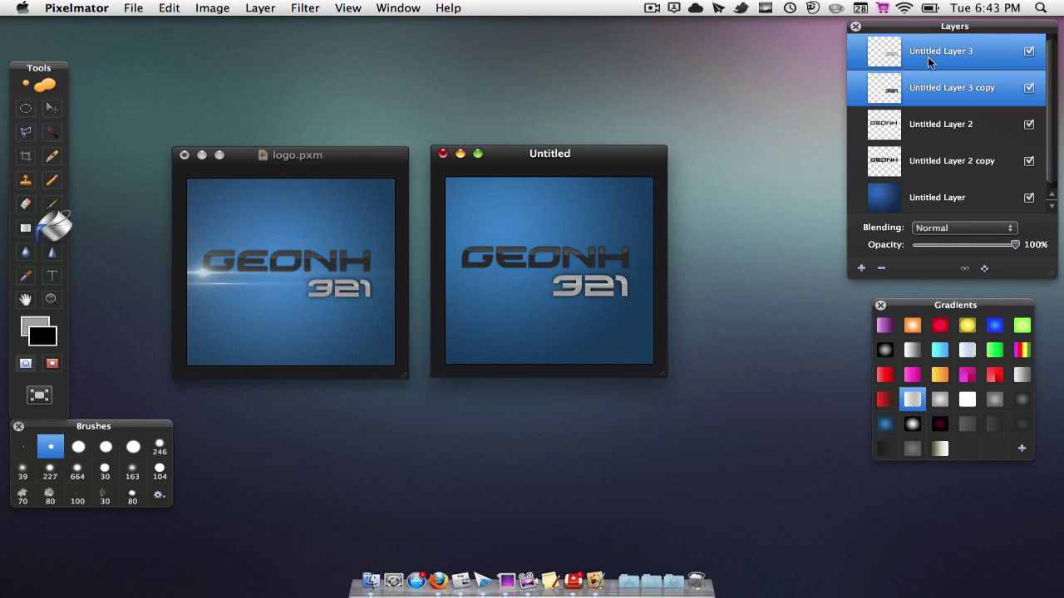
right_click(928, 57)
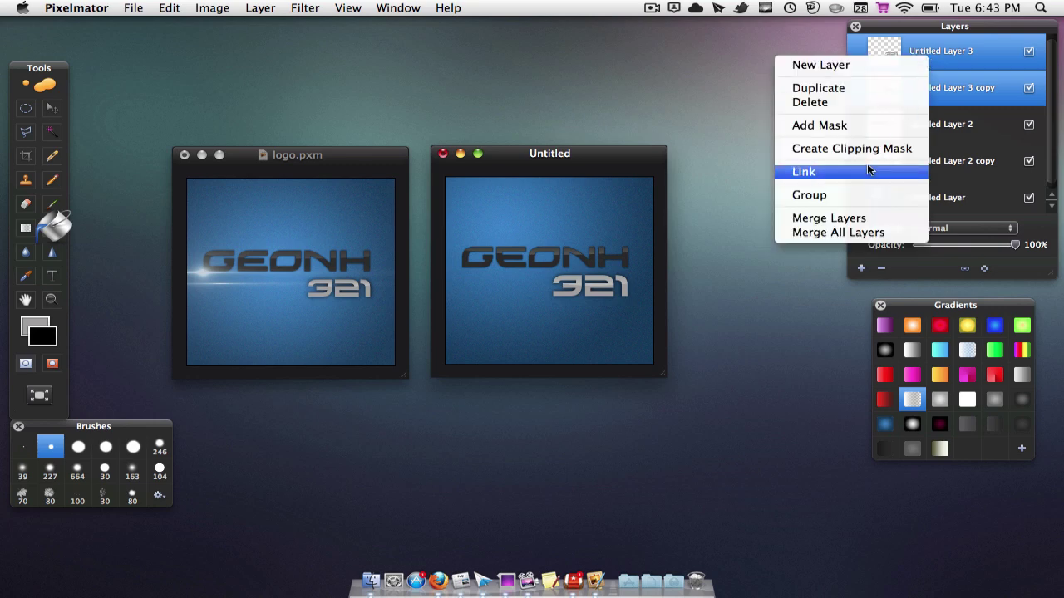
click(864, 219)
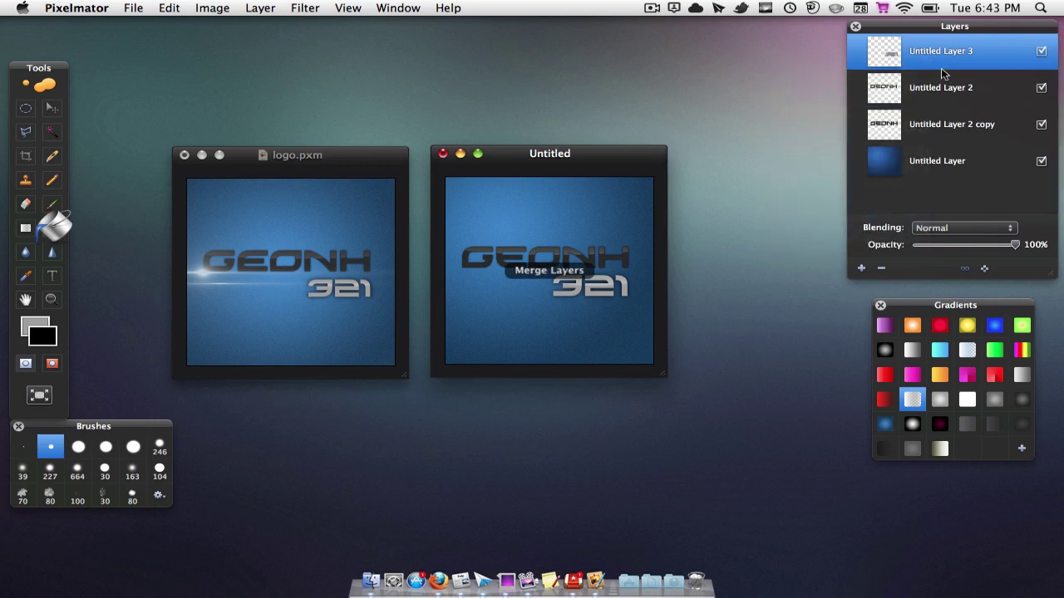
- Check the GEONH shadow by toggling its layer's visibility, and merge it with Untitled Layer 2
click(927, 96)
click(1041, 125)
click(1040, 124)
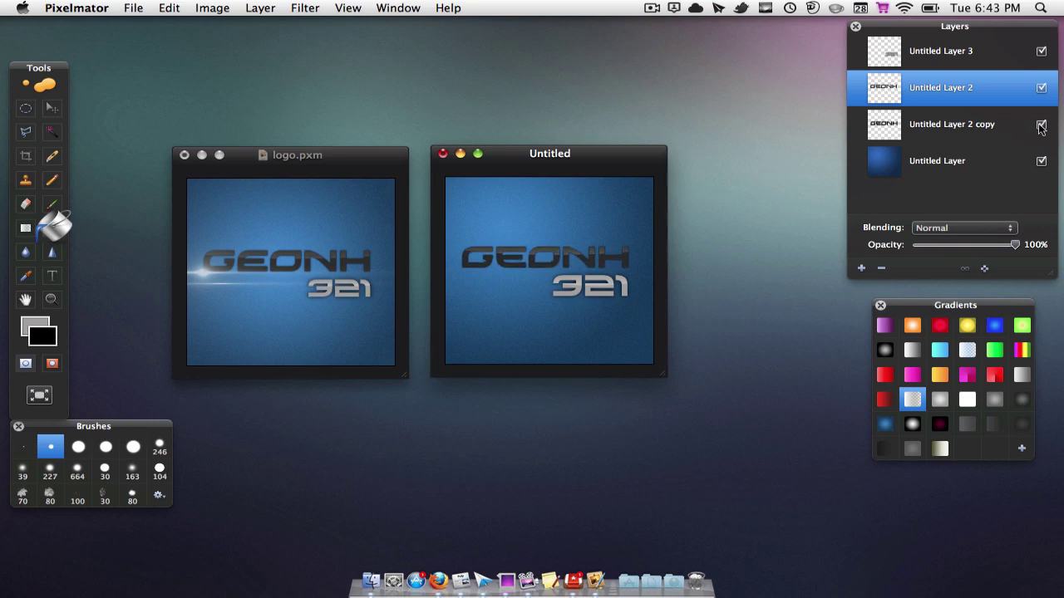
shift+click(955, 124)
right_click(955, 124)
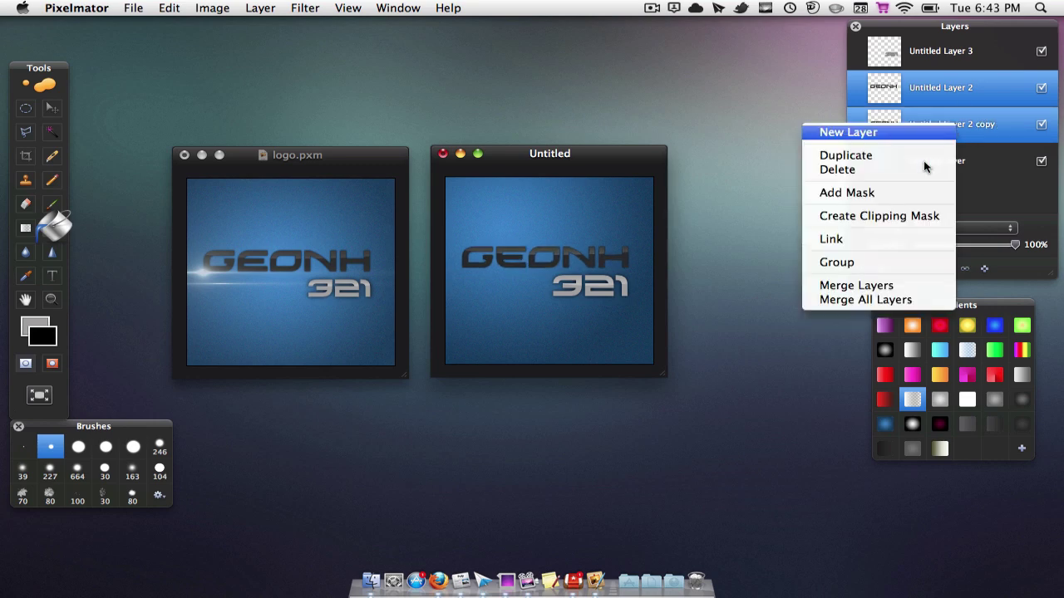
click(856, 285)
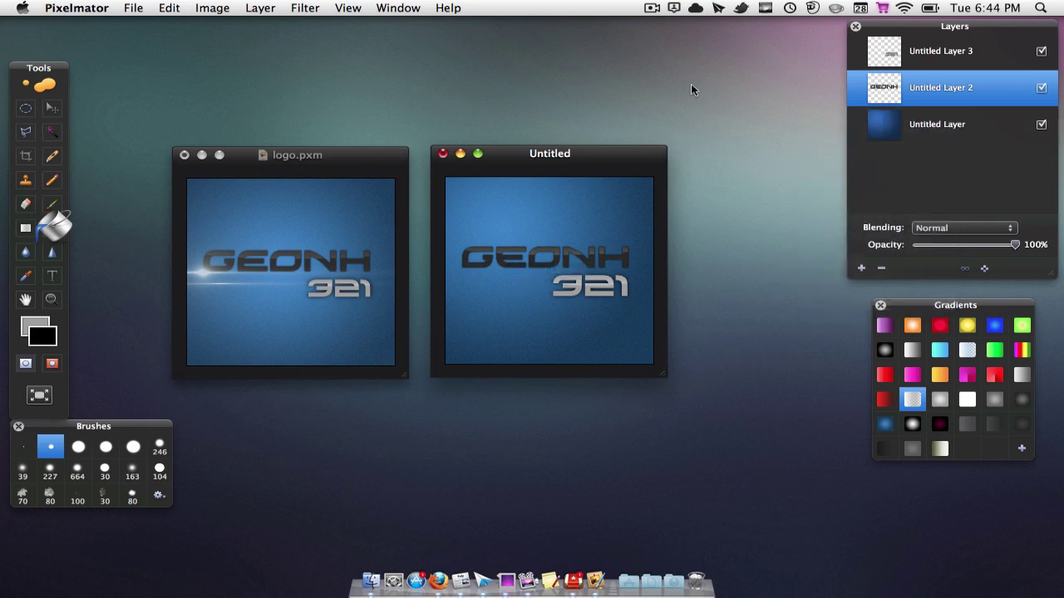
click(962, 130)
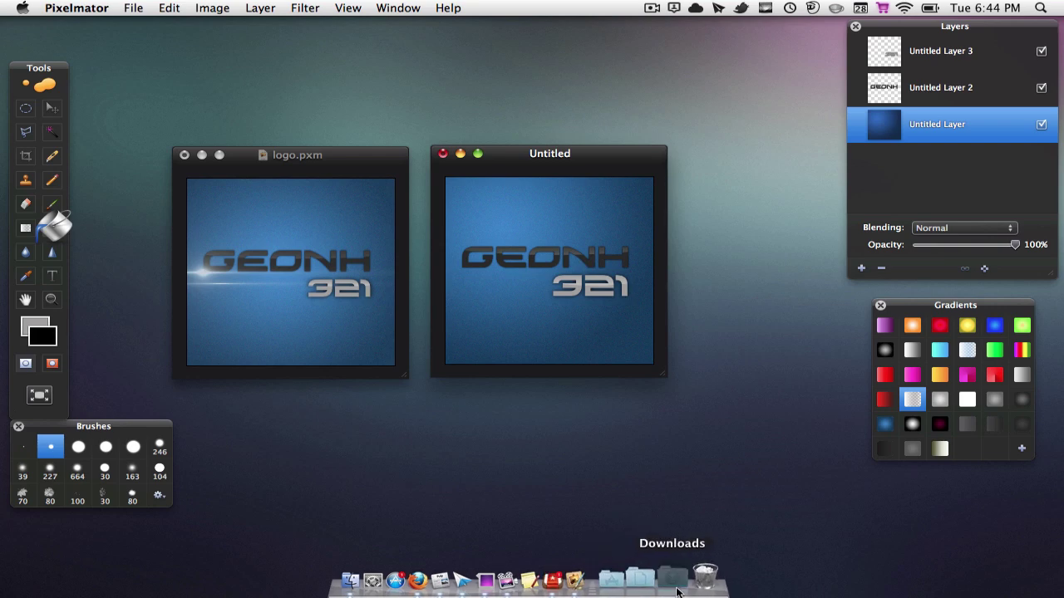
click(671, 582)
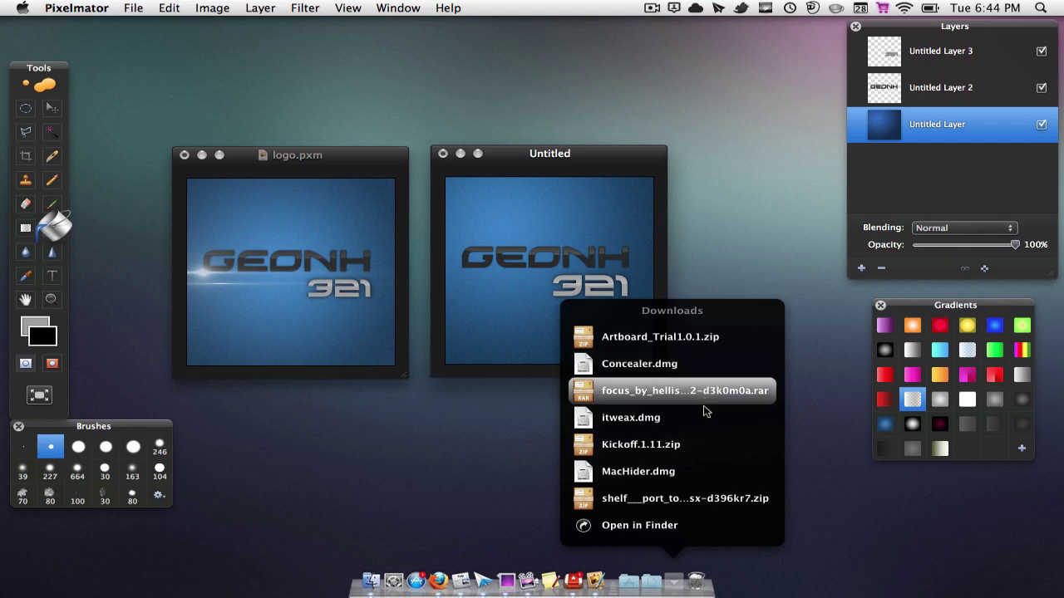
click(652, 581)
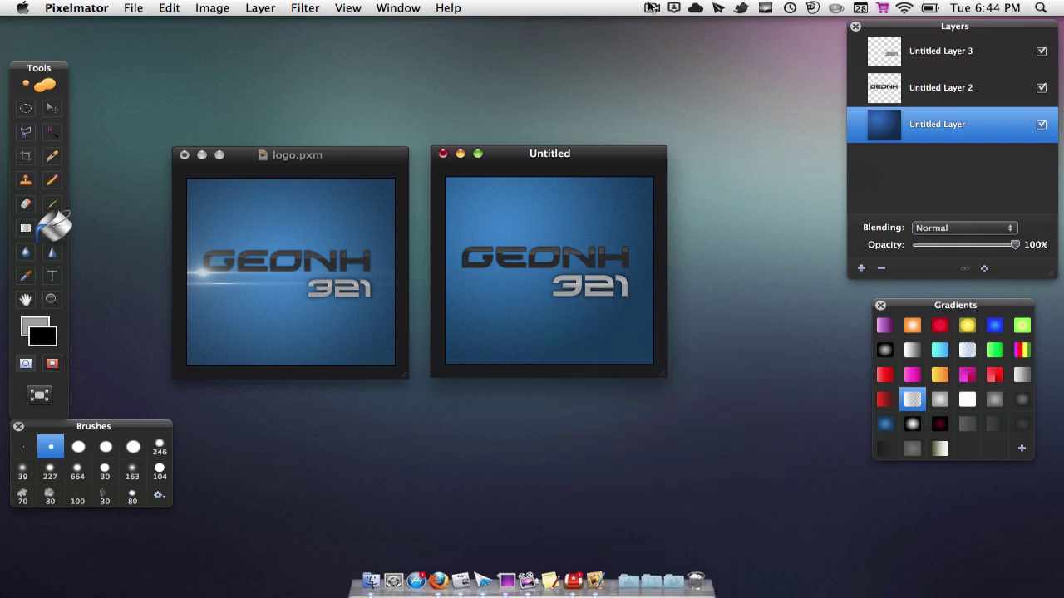
click(652, 8)
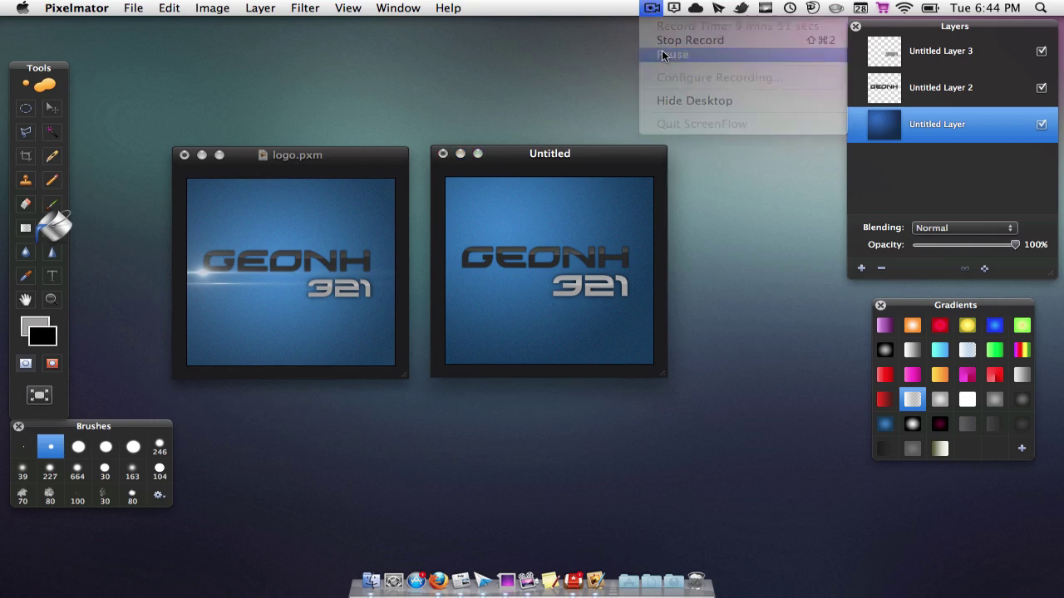
click(658, 39)
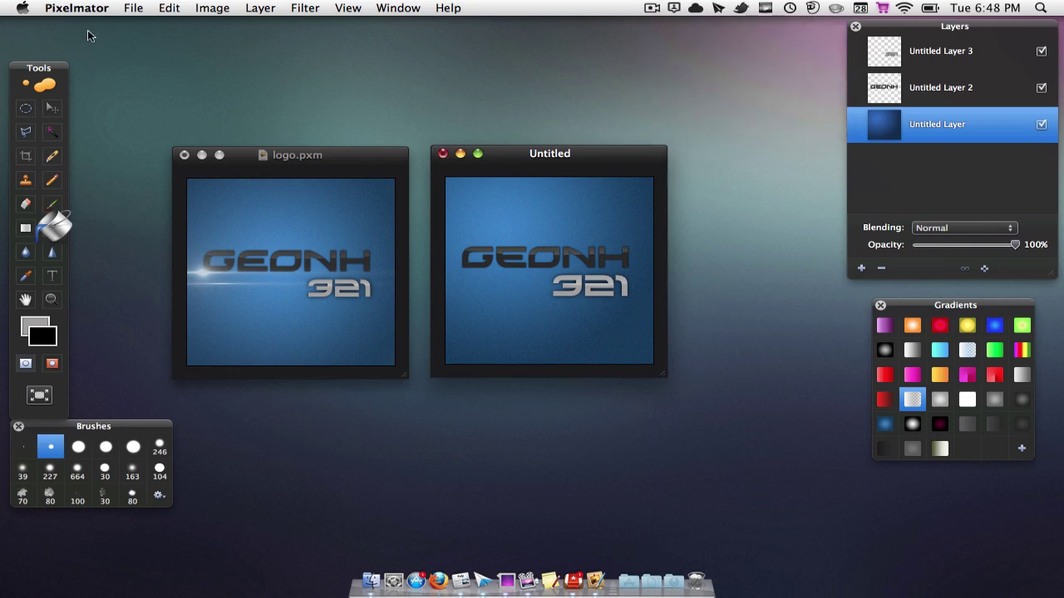
- Switch to Finder, add Lens flare.jpg from the Desktop folder to the Untitled document, close the Finder window and return to Pixelmator
click(371, 579)
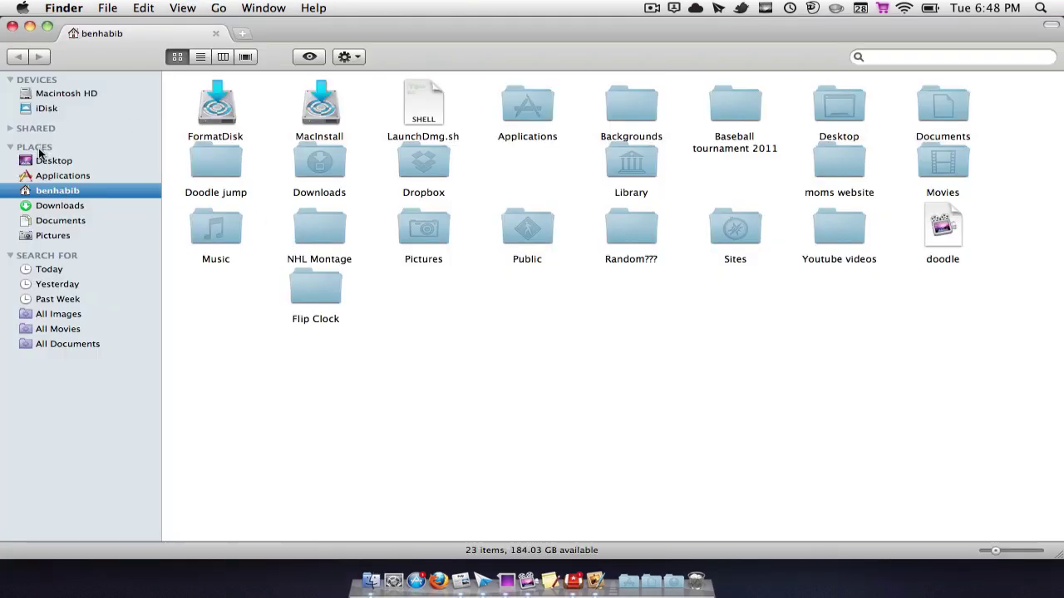
click(41, 160)
drag(423, 26, 391, 386)
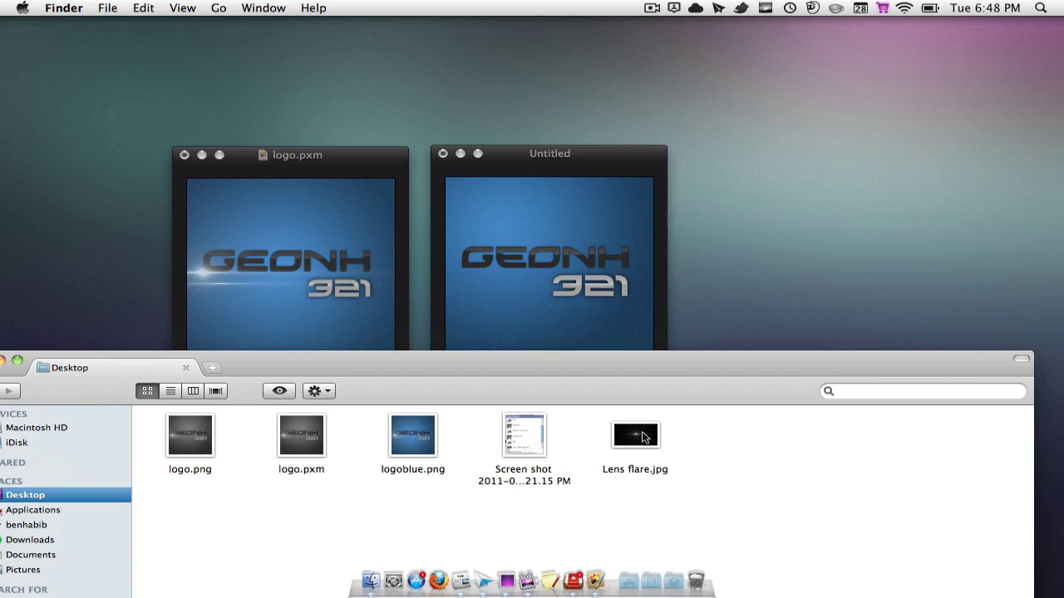
drag(642, 437, 570, 288)
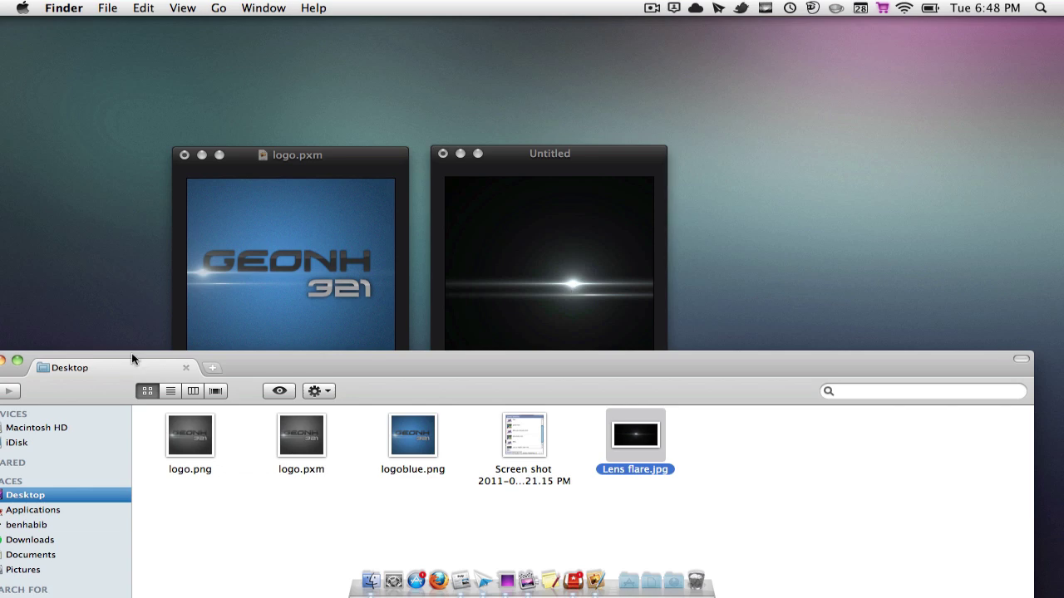
drag(285, 381, 327, 19)
click(16, 25)
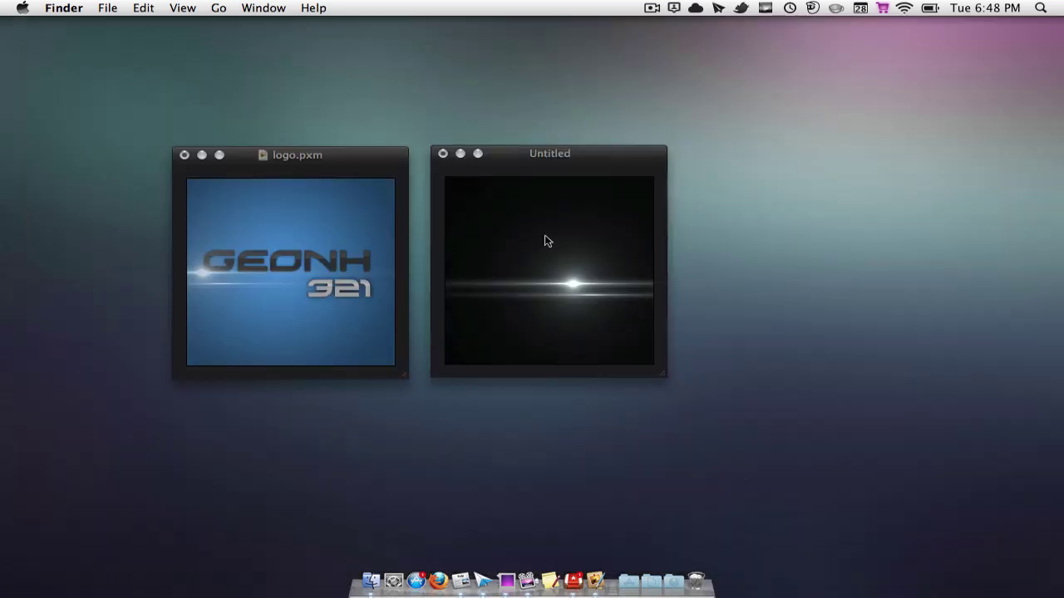
click(592, 154)
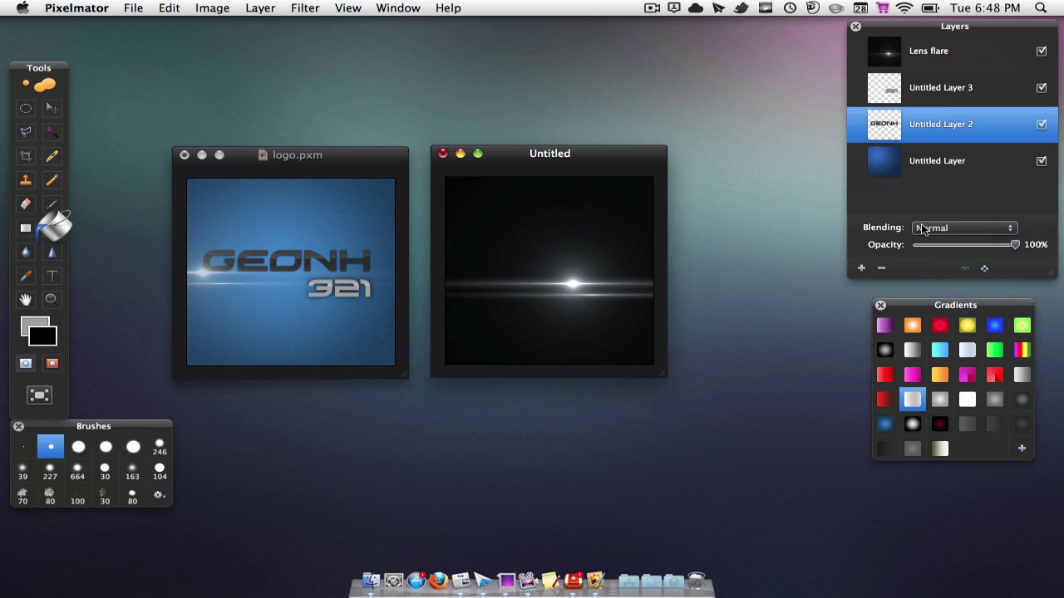
- Set the Lens flare layer's blending to Screen and move the flare to the canvas's left edge, beside the G of GEONH
click(896, 48)
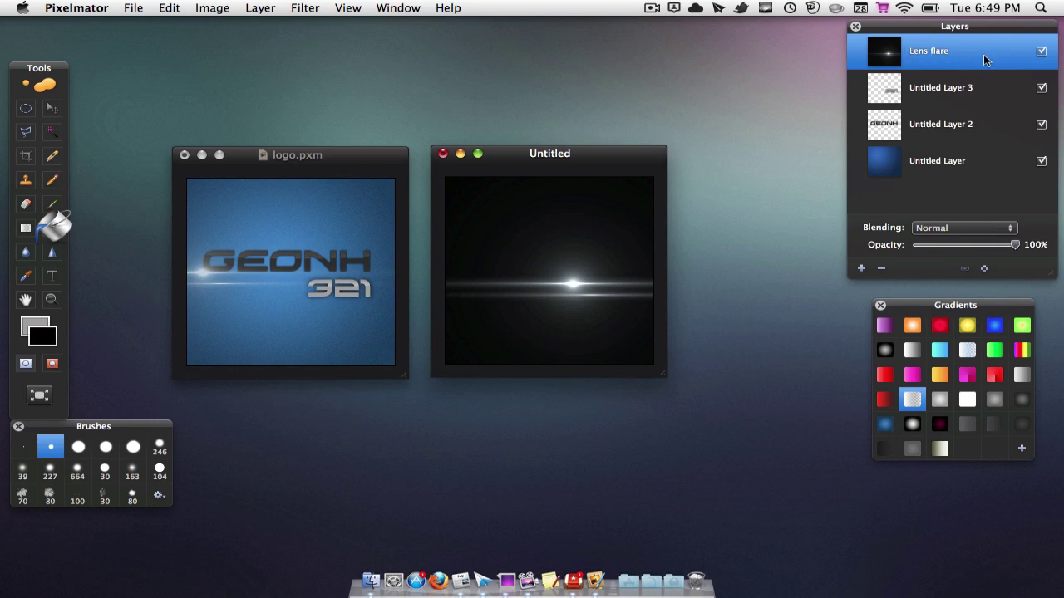
click(949, 228)
click(935, 342)
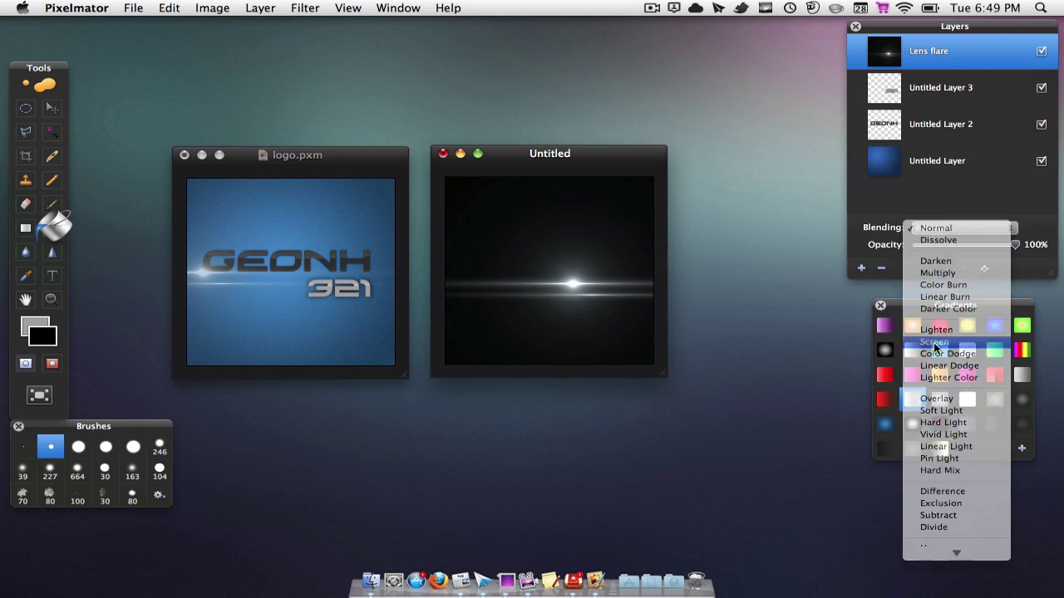
click(51, 110)
drag(571, 281, 484, 277)
drag(538, 307, 515, 295)
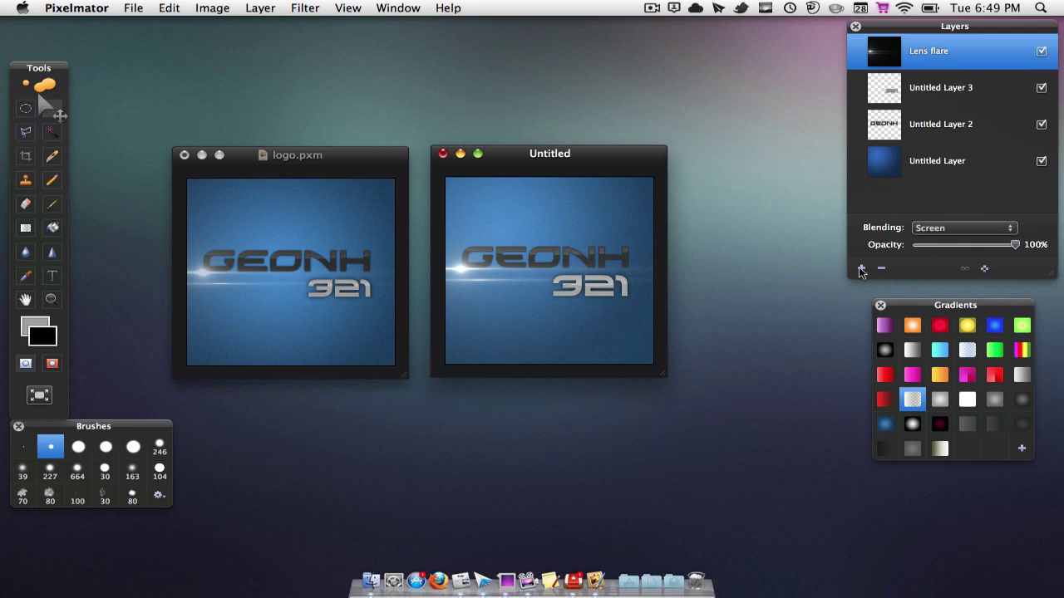
- Try a dark grey gradient on the background layer, and undo it
click(1022, 424)
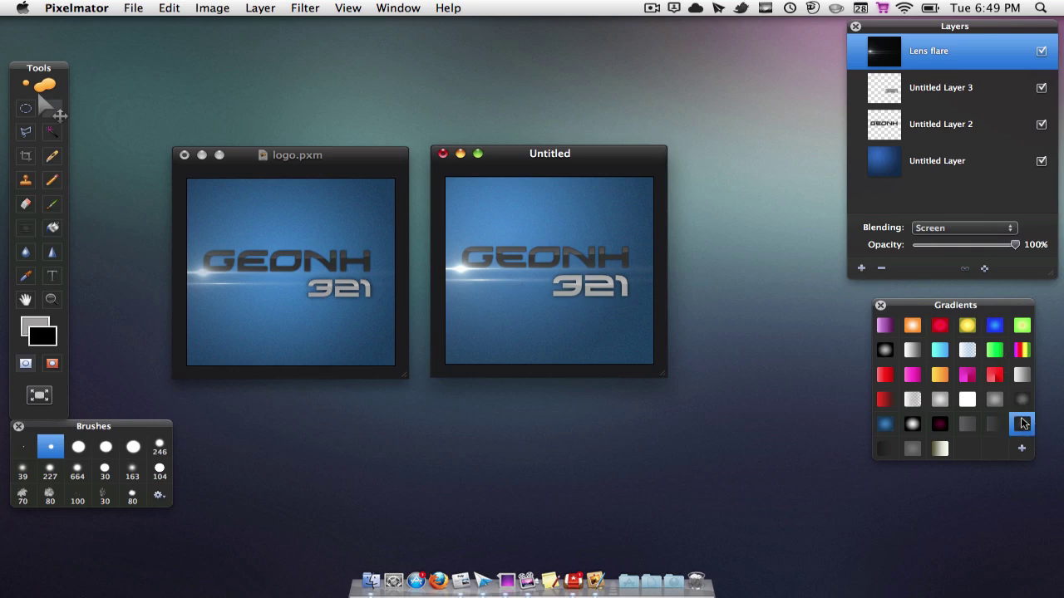
click(933, 165)
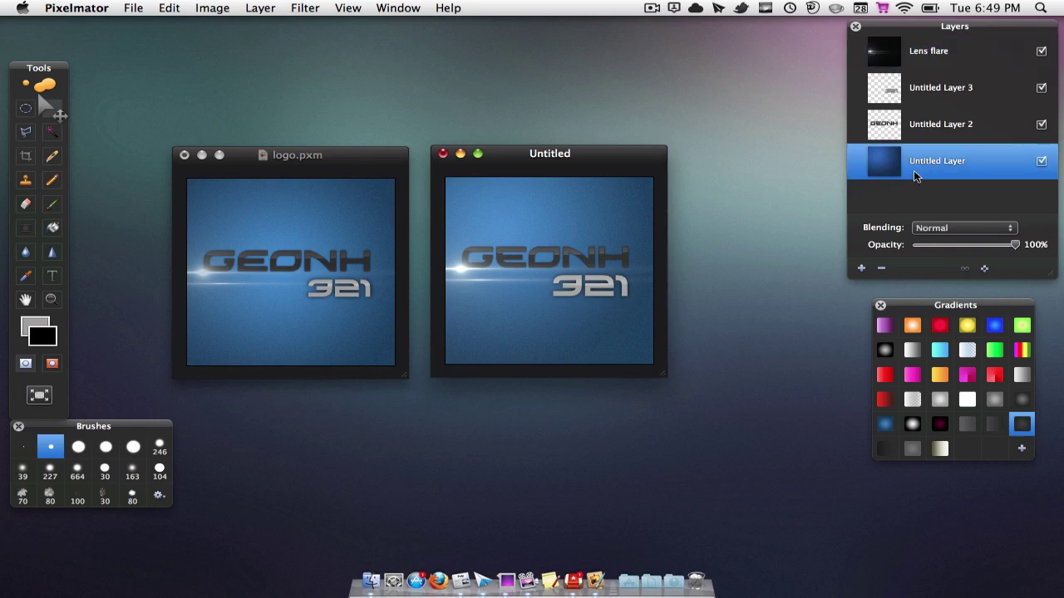
key(g)
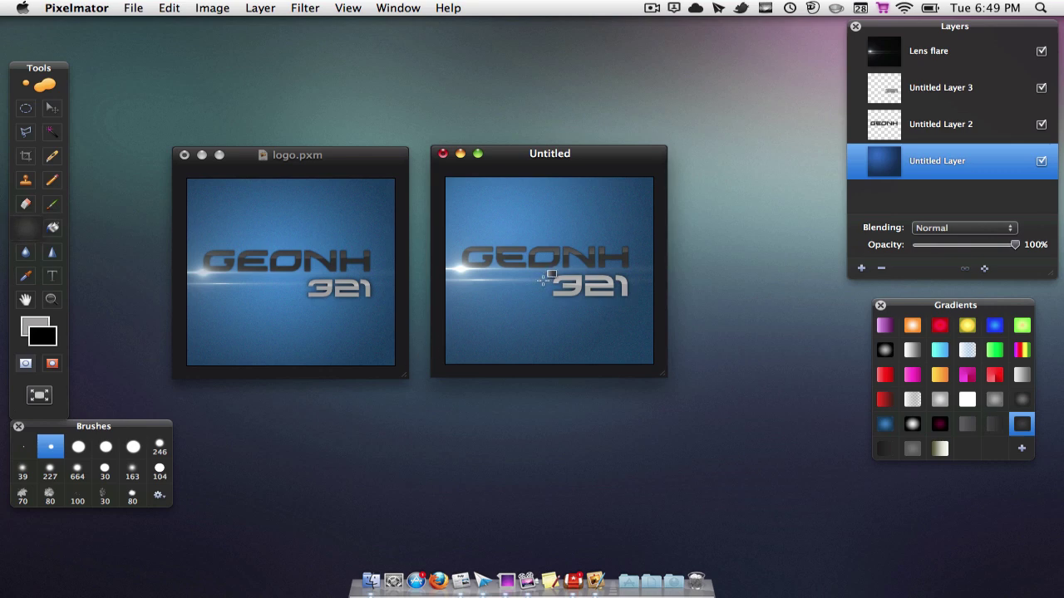
drag(569, 291, 632, 343)
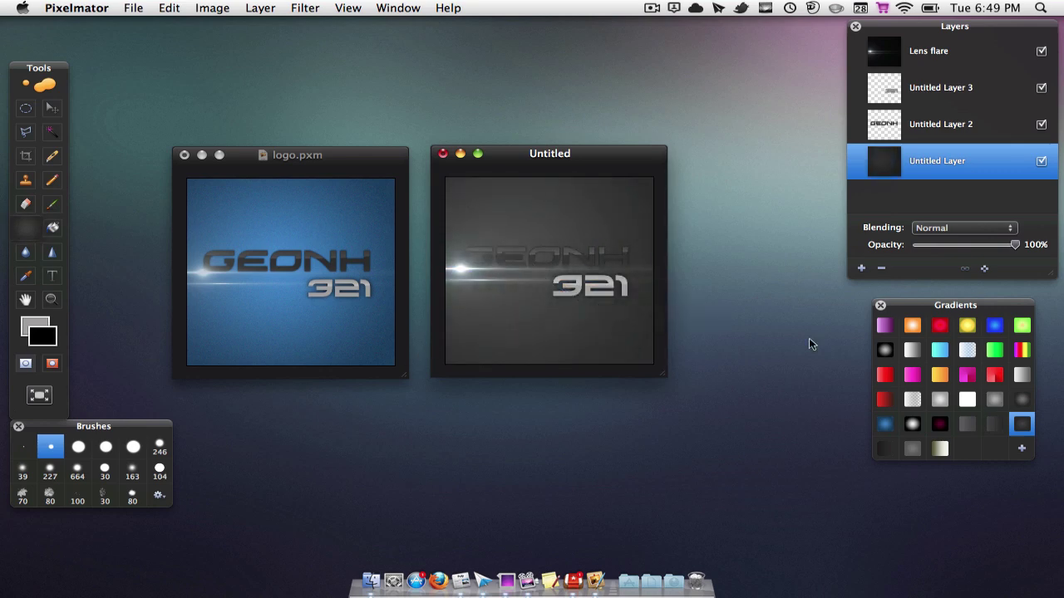
key(super+z)
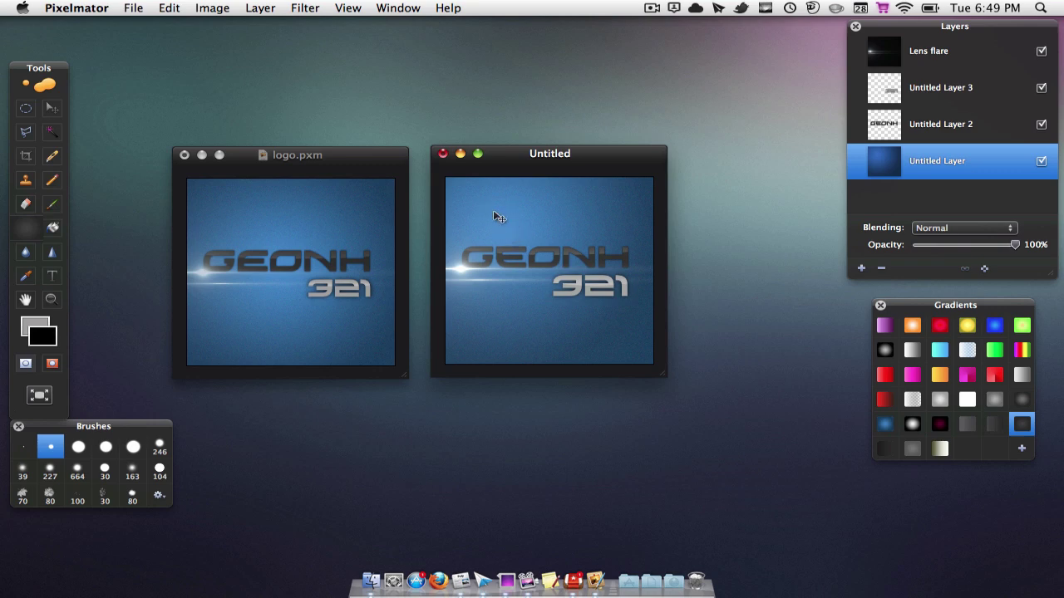
- Quit Pixelmator, closing both logo documents
key(super+q)
click(447, 218)
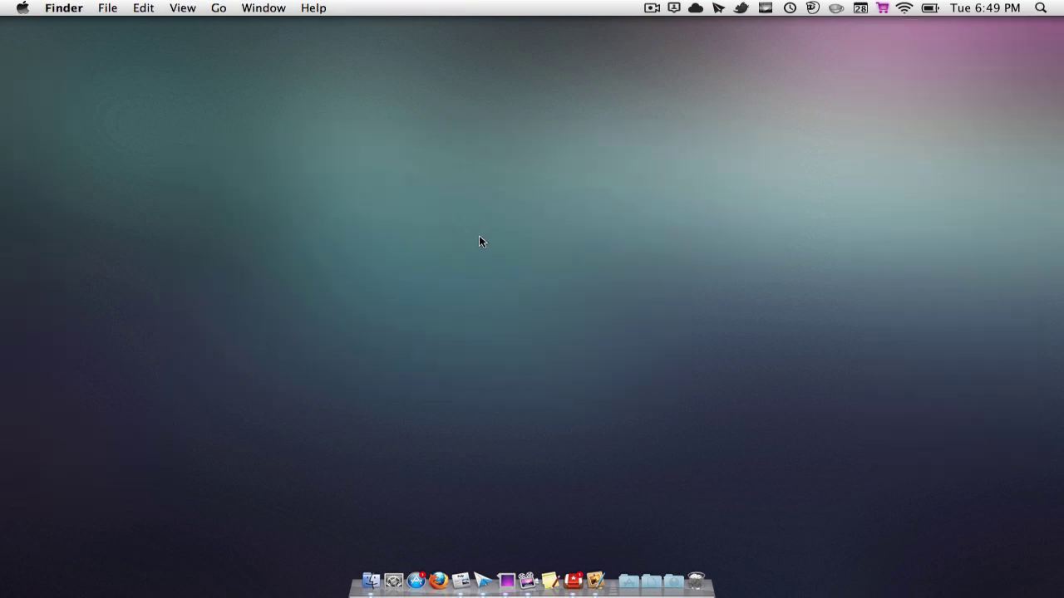